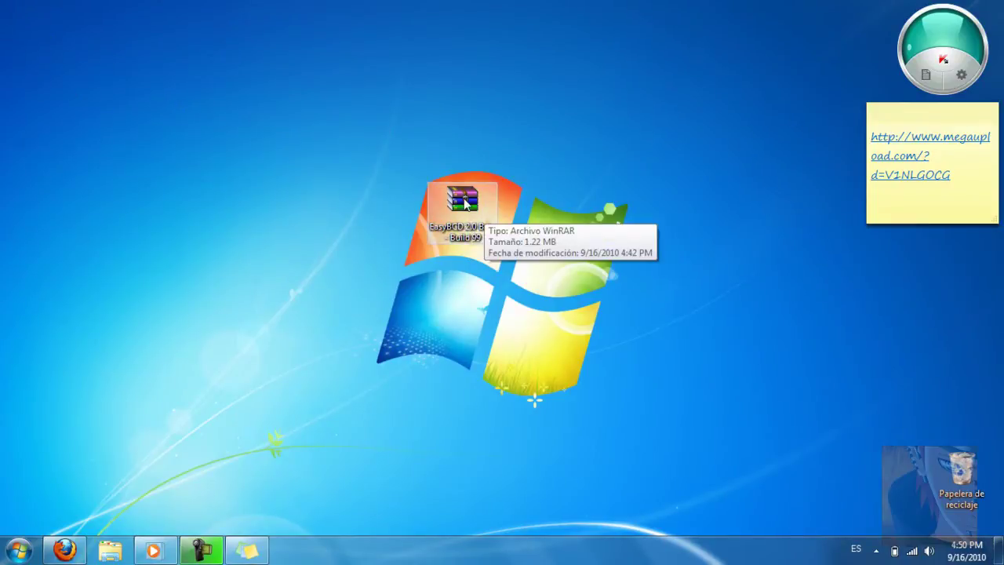
left_click_drag(395, 160, 527, 279)
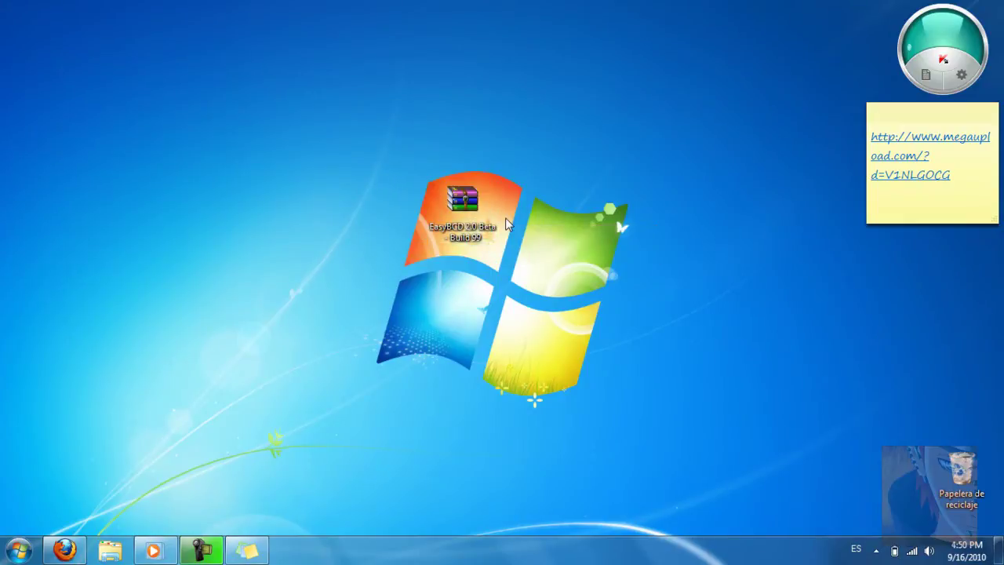
left_click_drag(506, 266, 384, 153)
left_click(389, 165)
left_click_drag(410, 179, 527, 276)
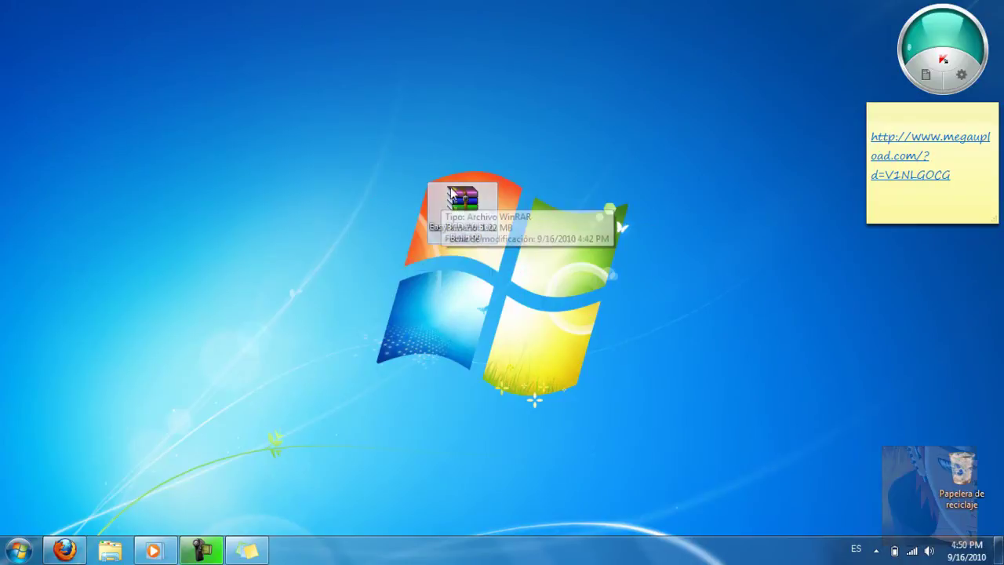
left_click_drag(471, 202, 43, 27)
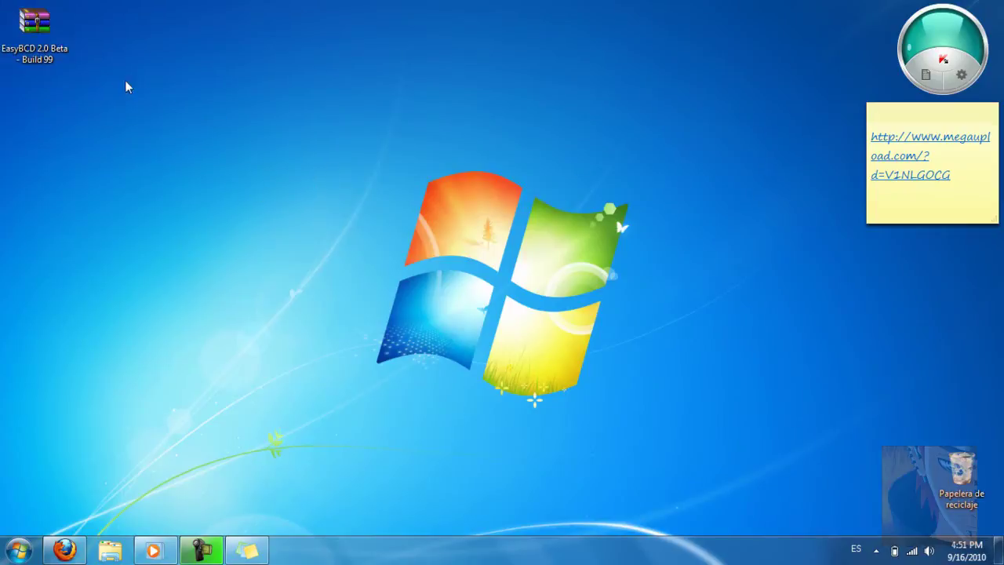
left_click_drag(35, 37, 464, 216)
mouse_move(514, 288)
left_mouse_down()
mouse_move(390, 148)
mouse_move(525, 299)
left_mouse_up()
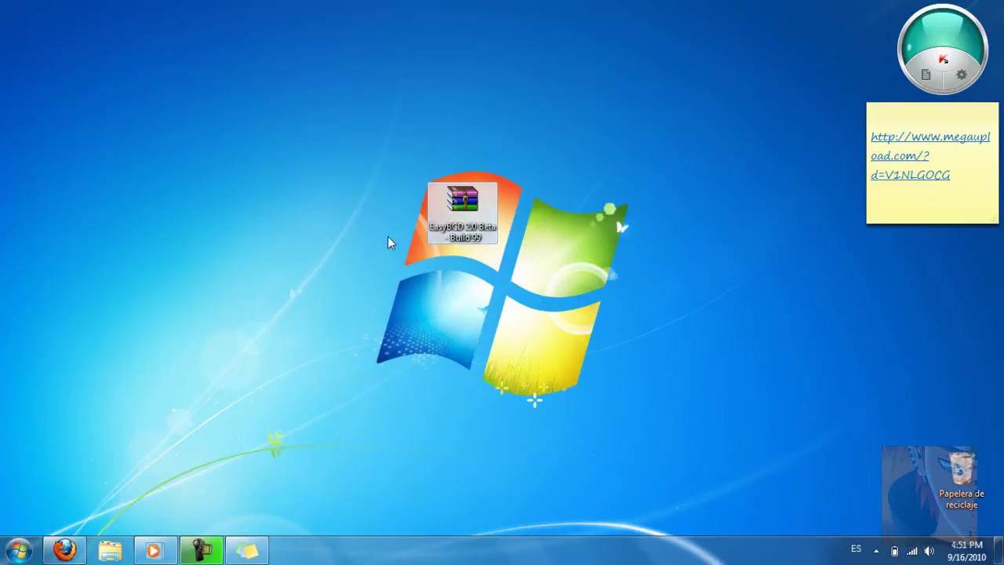
left_click_drag(402, 176, 517, 264)
left_click(517, 265)
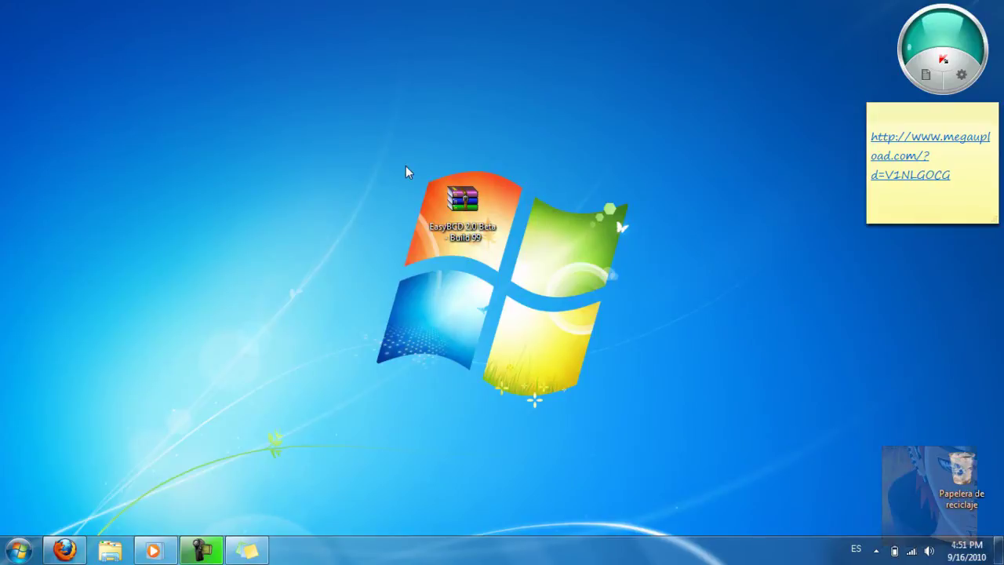
left_click_drag(405, 172, 501, 246)
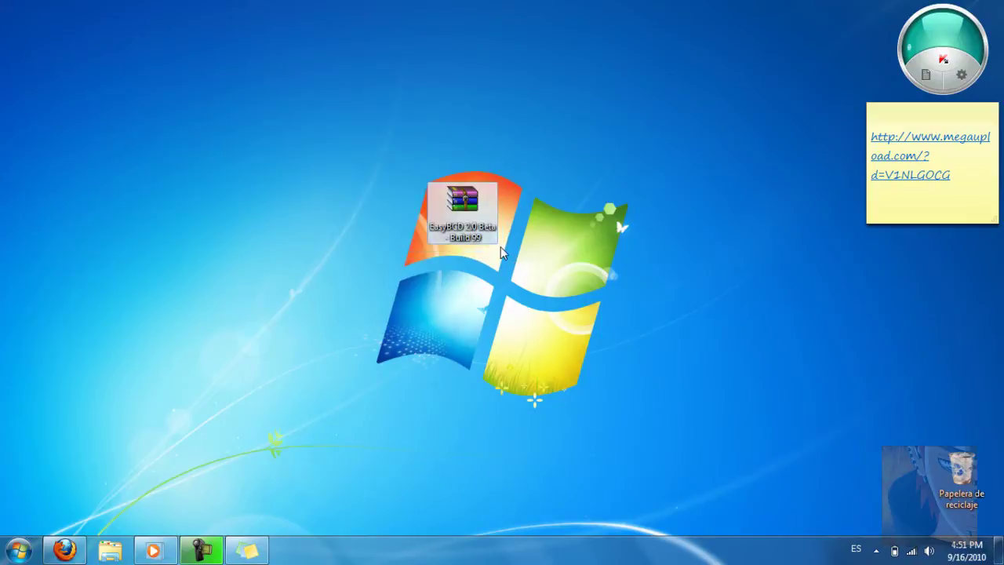
mouse_move(455, 200)
left_mouse_down()
mouse_move(490, 176)
mouse_move(461, 198)
left_mouse_up()
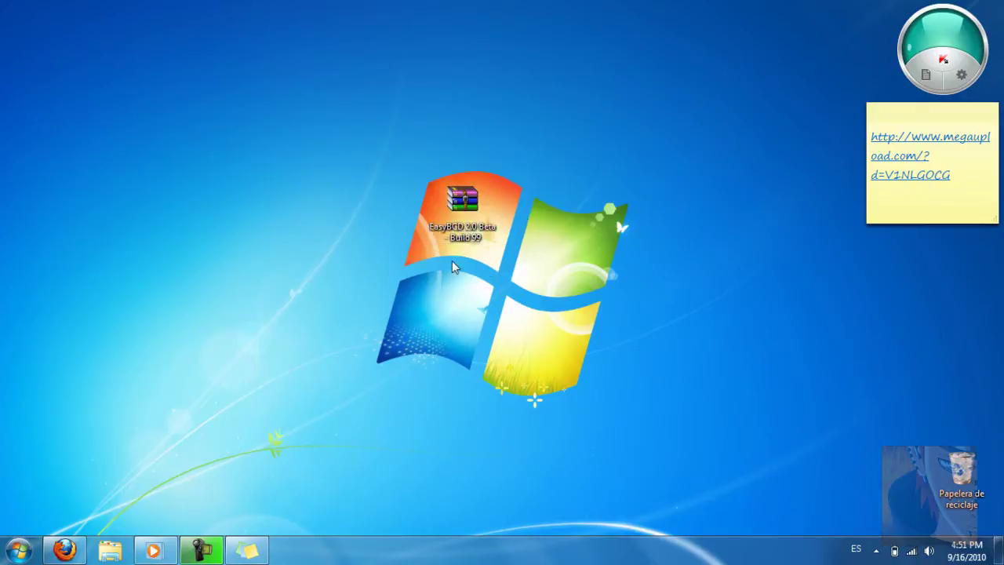
left_click(394, 179)
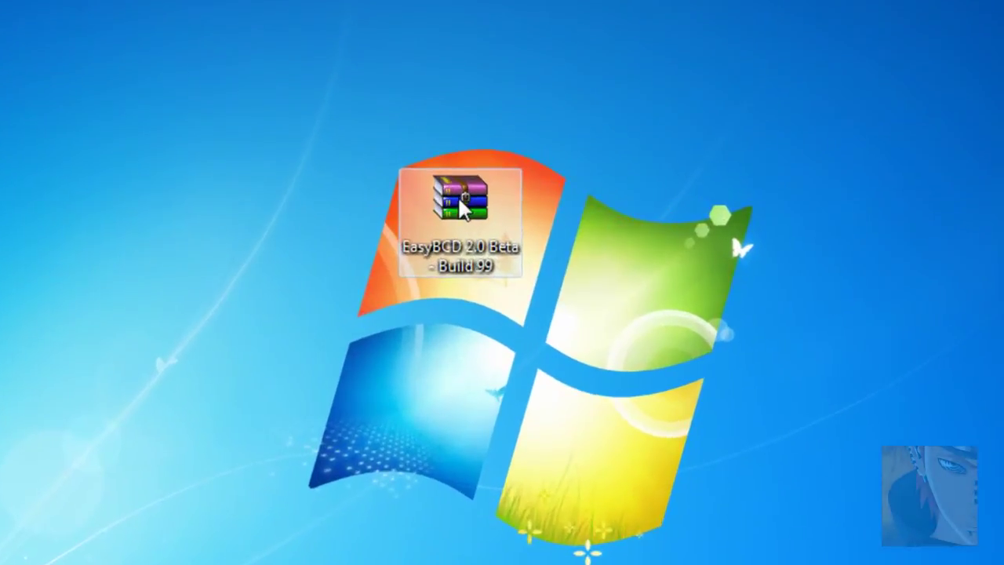
left_click_drag(462, 198, 169, 98)
left_click_drag(215, 51, 402, 158)
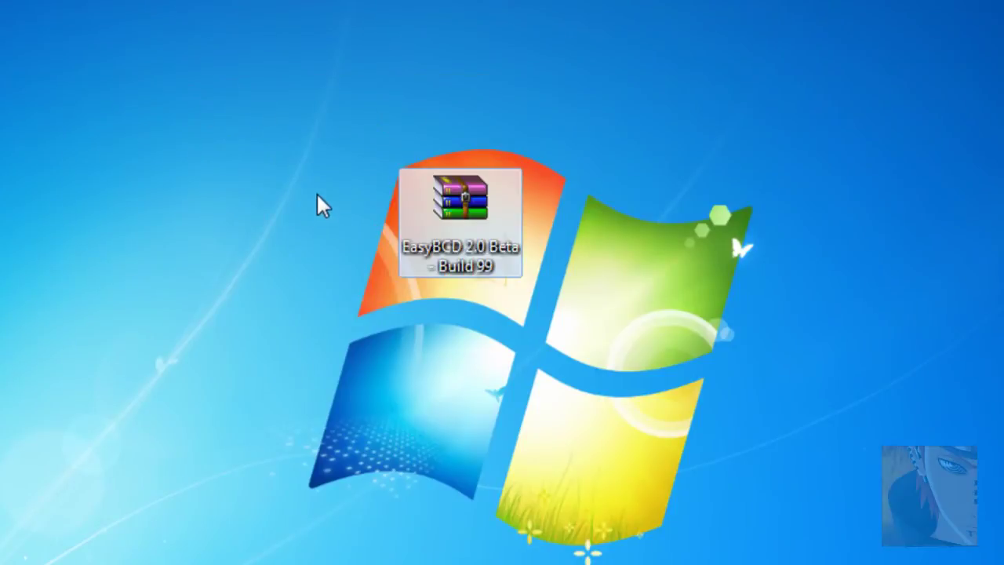
Extract the EasyBCD 2.0 Beta - Build 99 archive onto the desktop and swap the positions of the archive and the extracted installer.
right_click(434, 177)
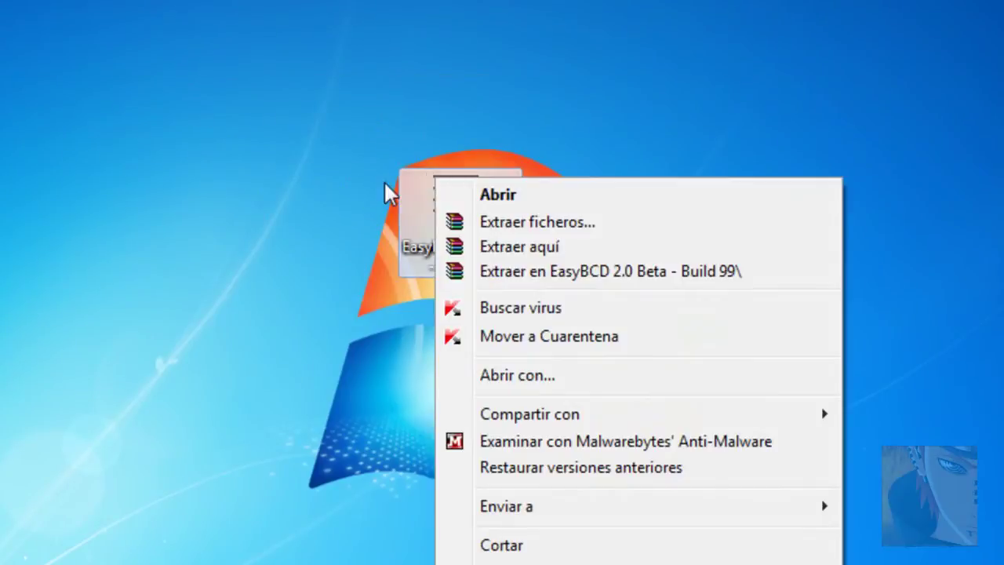
left_click(541, 249)
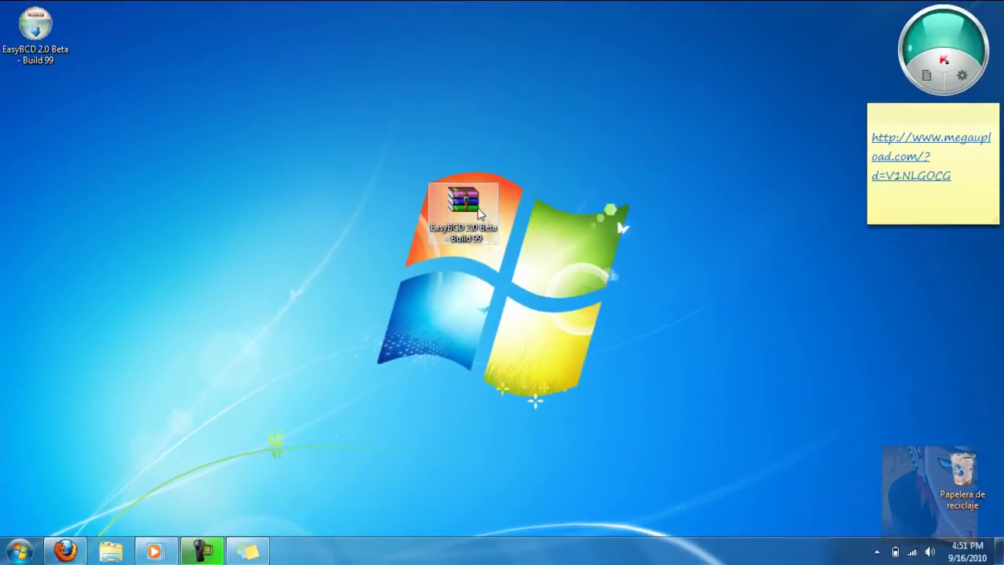
left_click_drag(461, 200, 35, 116)
left_click_drag(30, 49, 458, 236)
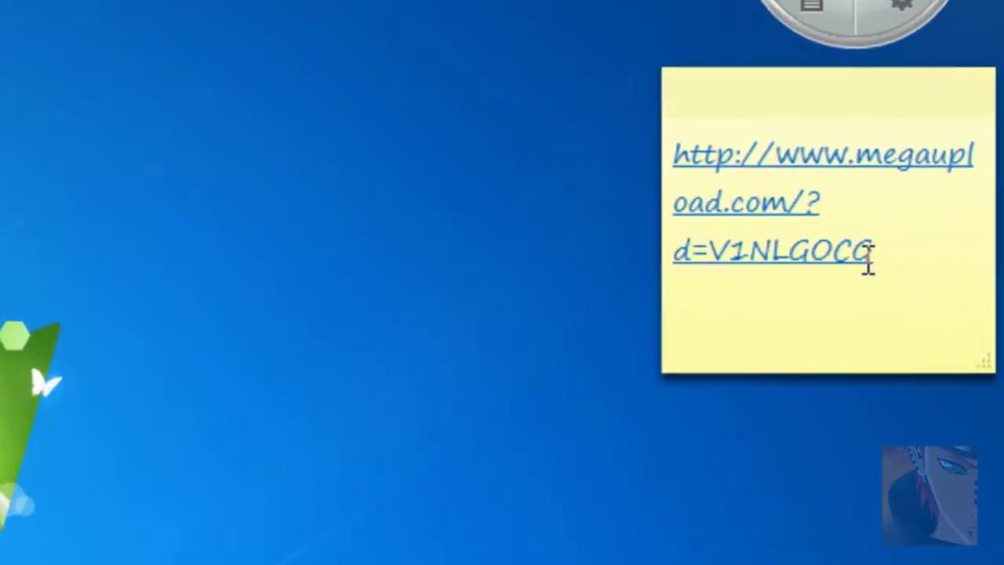
Copy the whole Megaupload link from the sticky note on the desktop.
left_click(949, 177)
left_click_drag(359, 138, 769, 444)
right_click(418, 219)
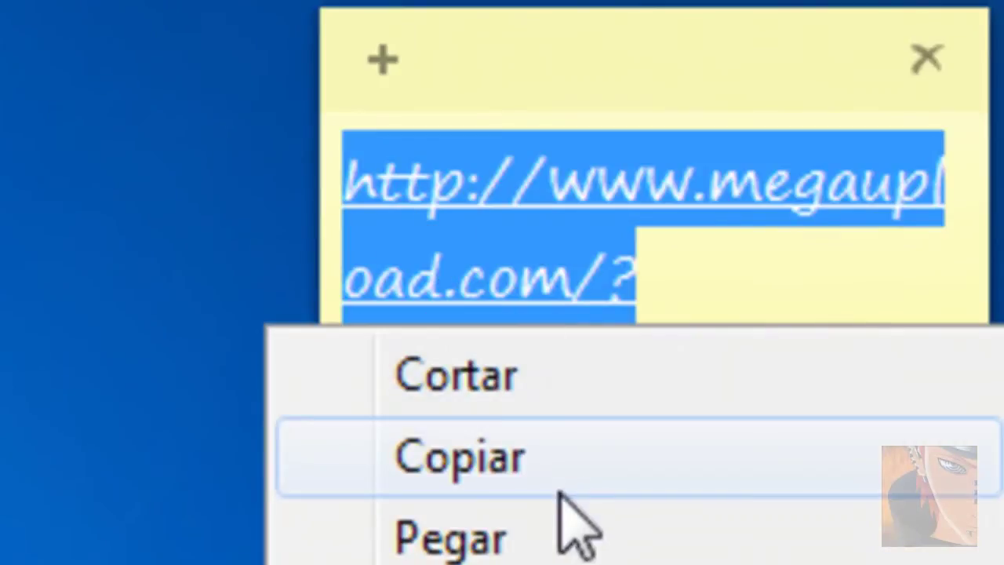
left_click(520, 451)
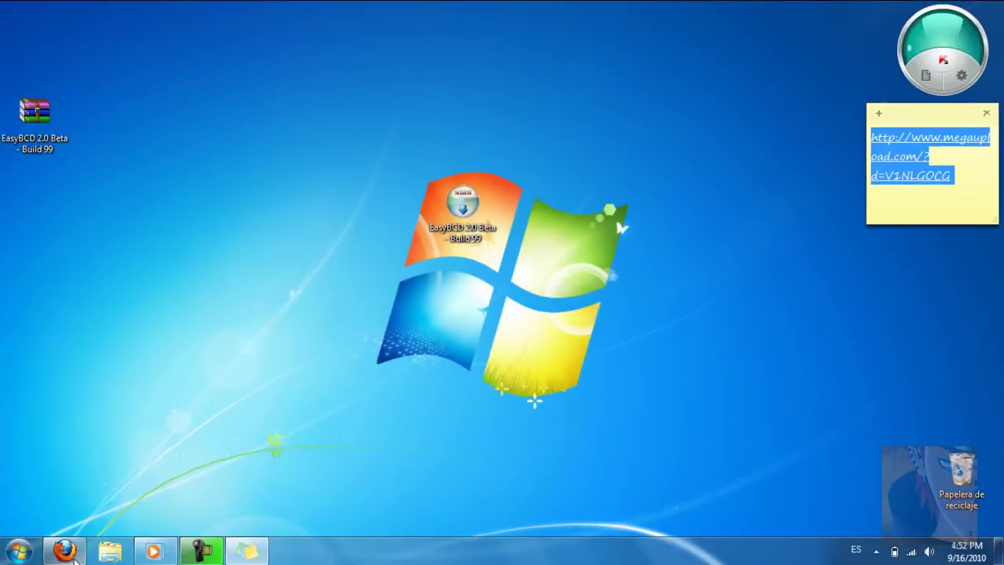
Switch to Firefox and load the copied Megaupload link in place of the start page address.
left_click(64, 551)
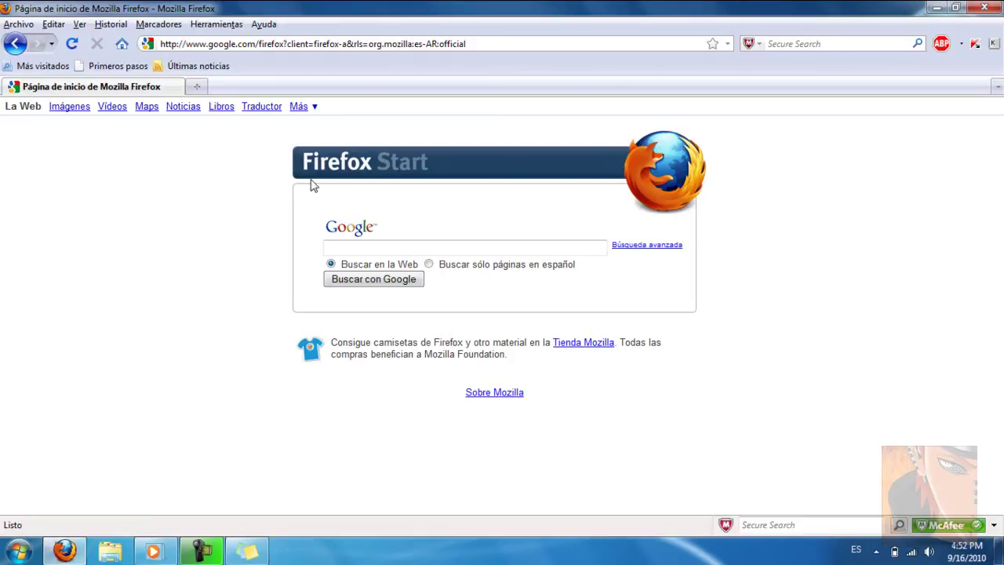
left_click(296, 44)
right_click(297, 43)
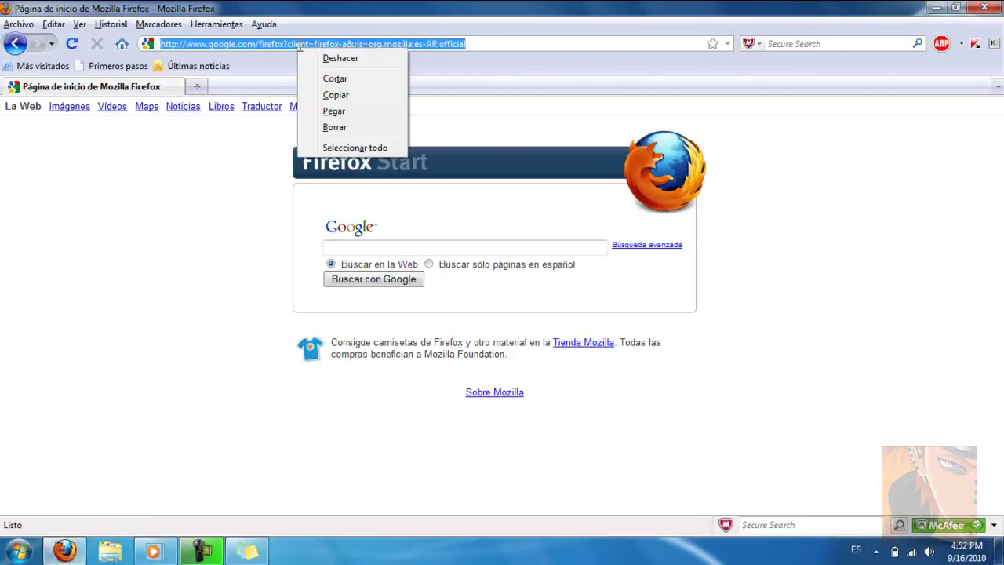
left_click(341, 112)
key("Return")
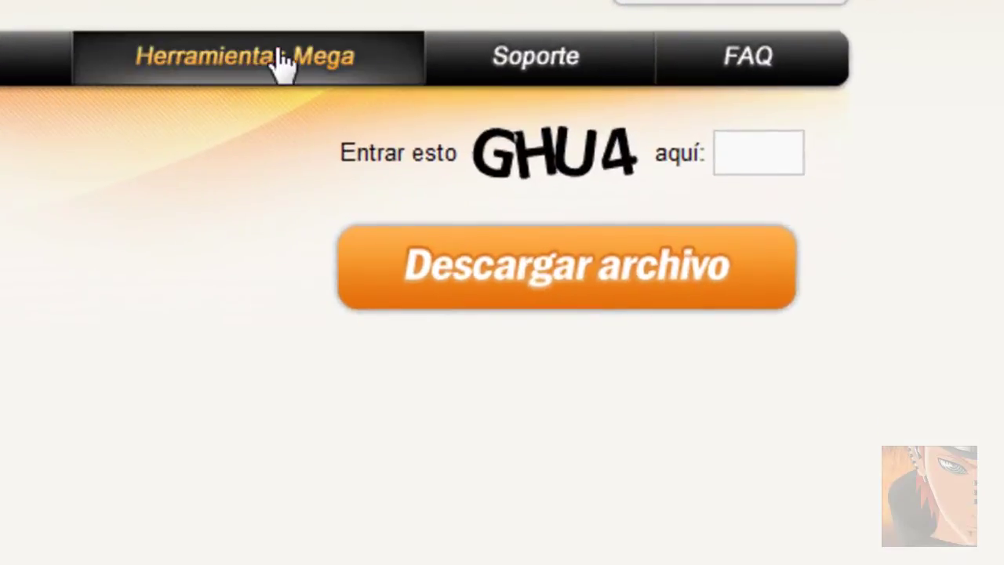
Enter the displayed captcha code to request the file download, and check the waiting countdown on the download page.
left_click(742, 161)
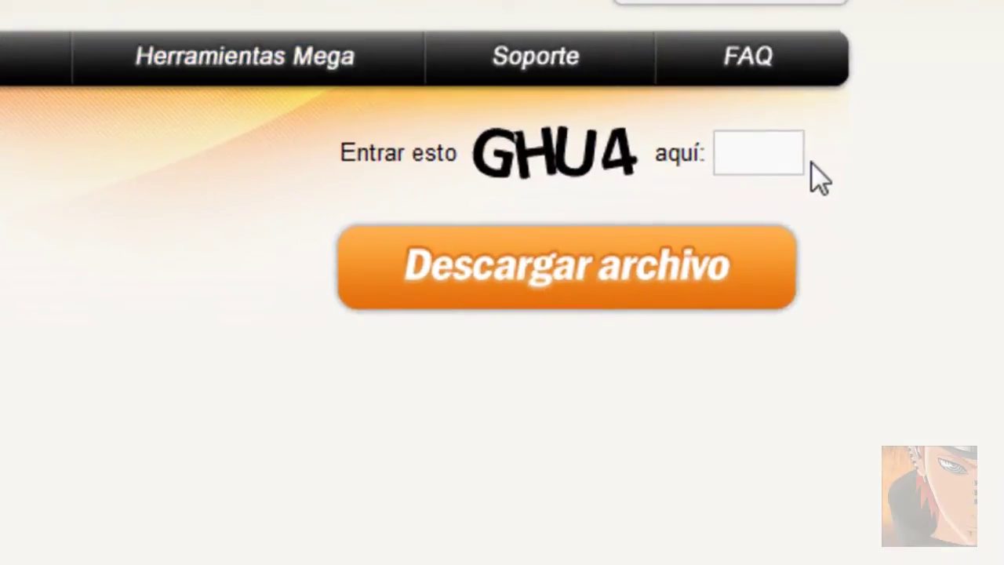
type("ghu4")
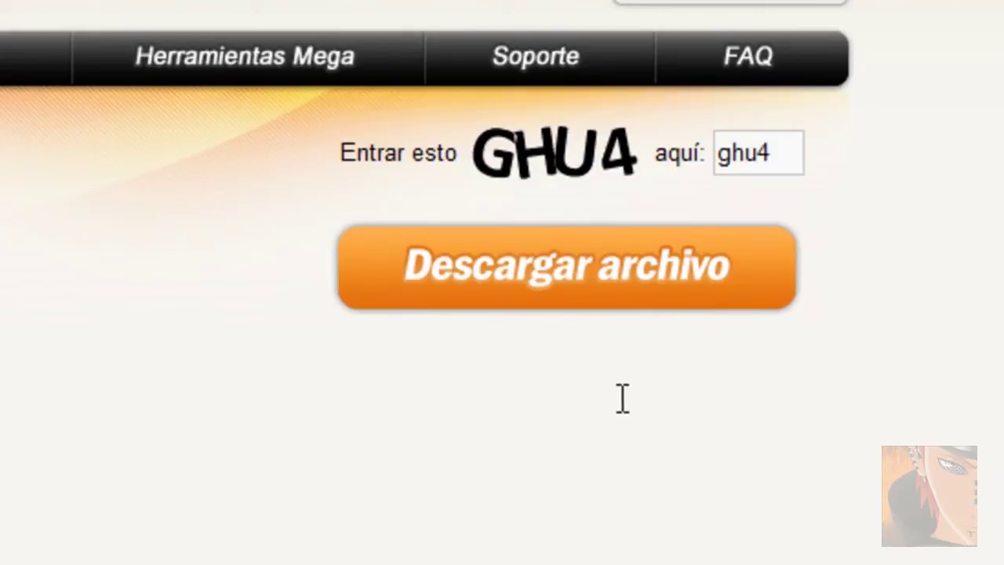
left_click(594, 284)
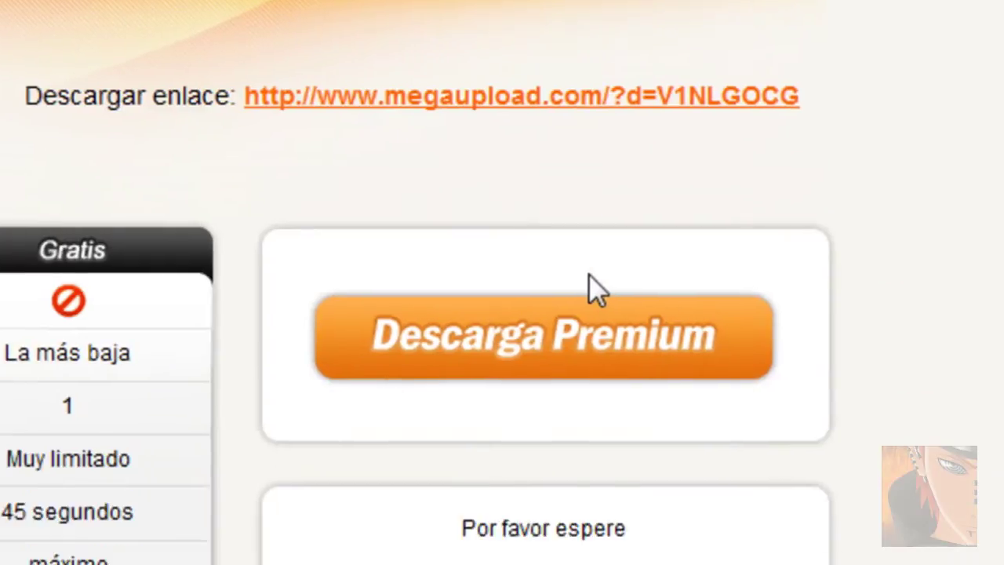
scroll(502, 314, "down", 3)
left_click_drag(410, 332, 550, 357)
left_click_drag(427, 287, 532, 375)
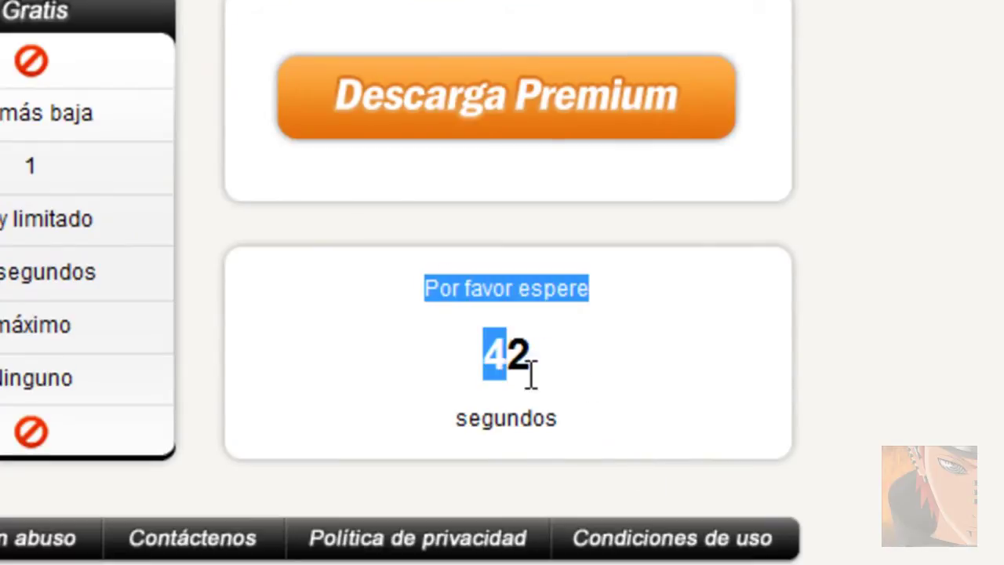
left_click(351, 230)
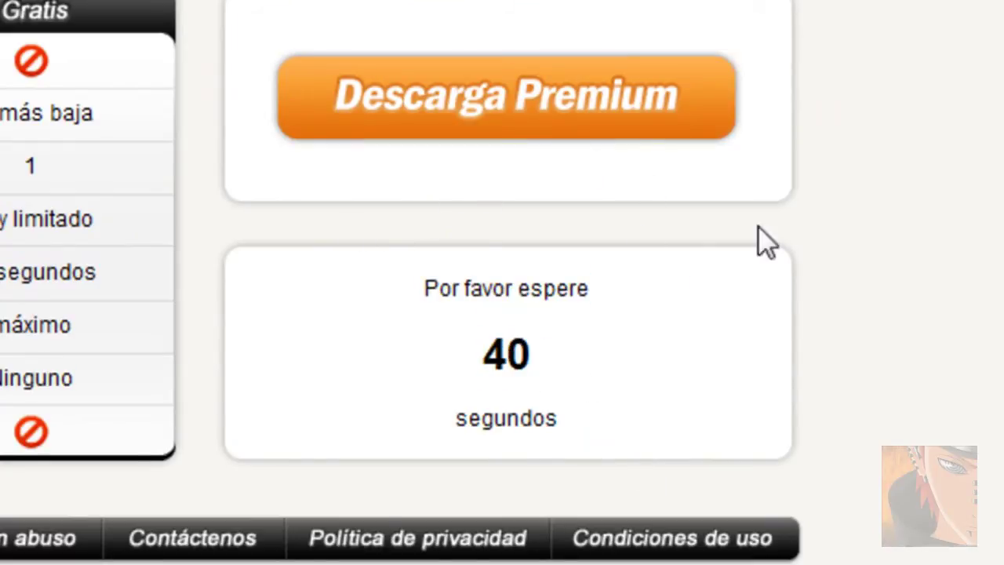
Return to the desktop and move the EasyBCD archive up into the desktop's corner, above its current spot.
key("super+d")
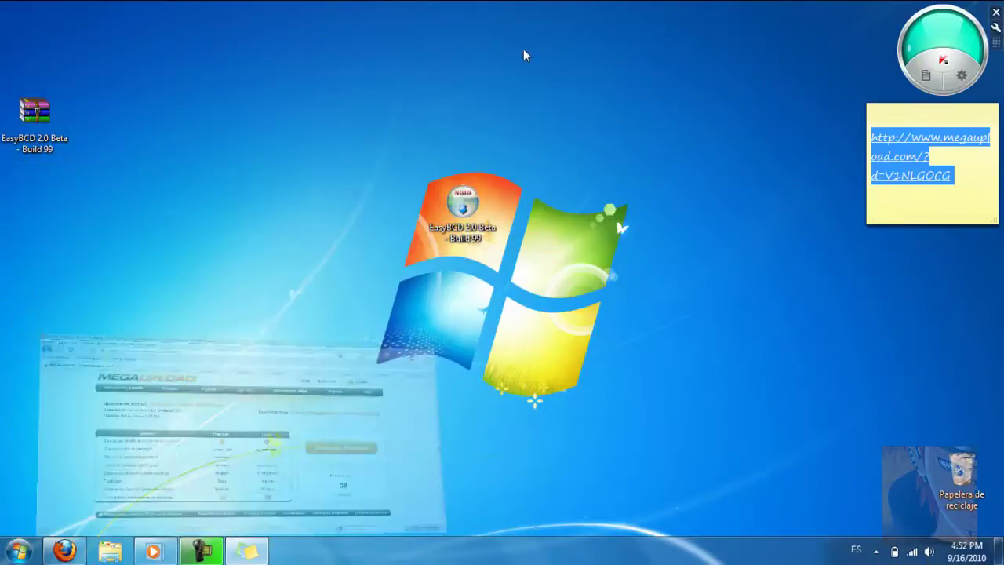
left_click_drag(35, 116, 34, 32)
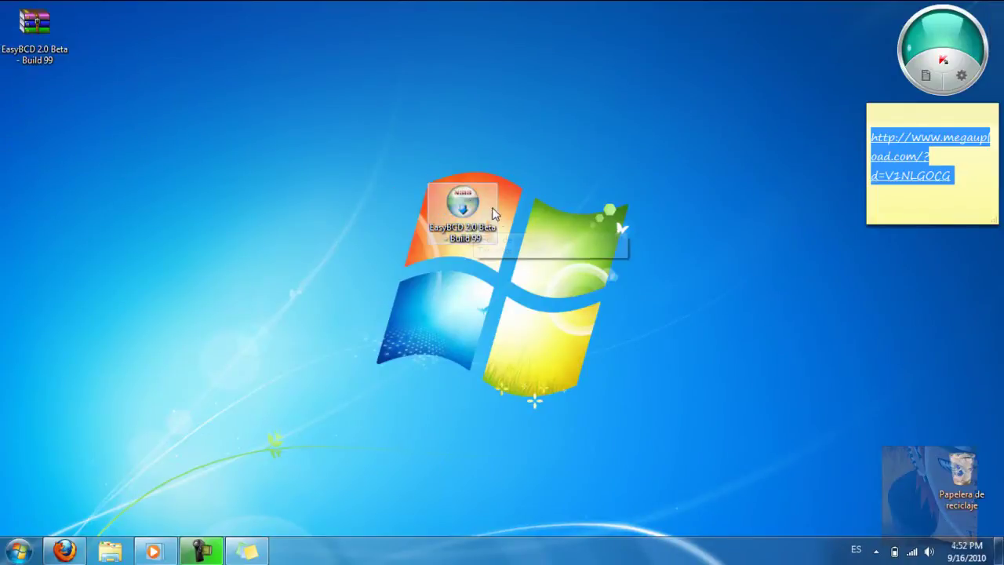
Install EasyBCD 2.0 Beta with the EasyBCD Core and Desktop Shortcut components, and run it when setup finishes.
double_click(465, 204)
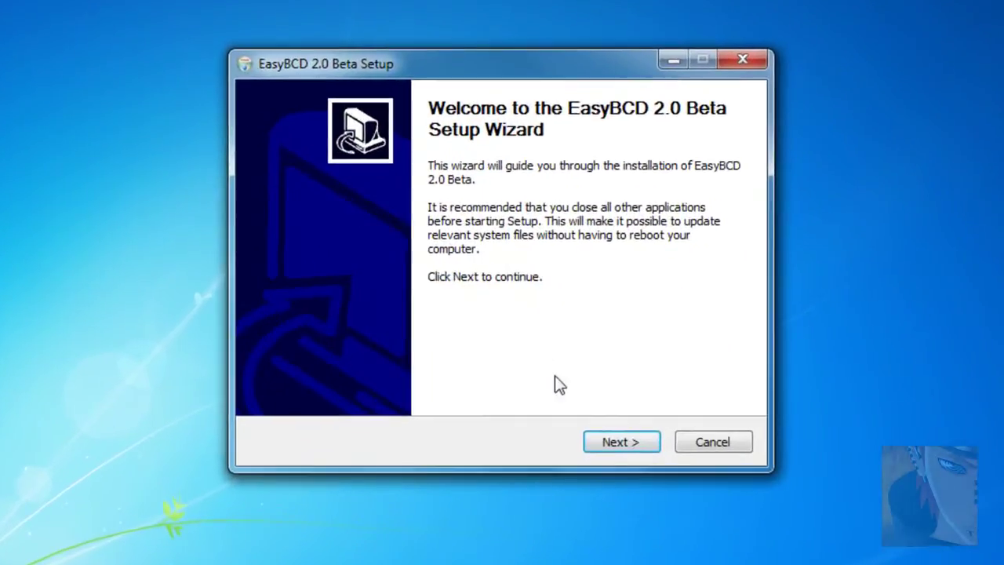
left_click(600, 447)
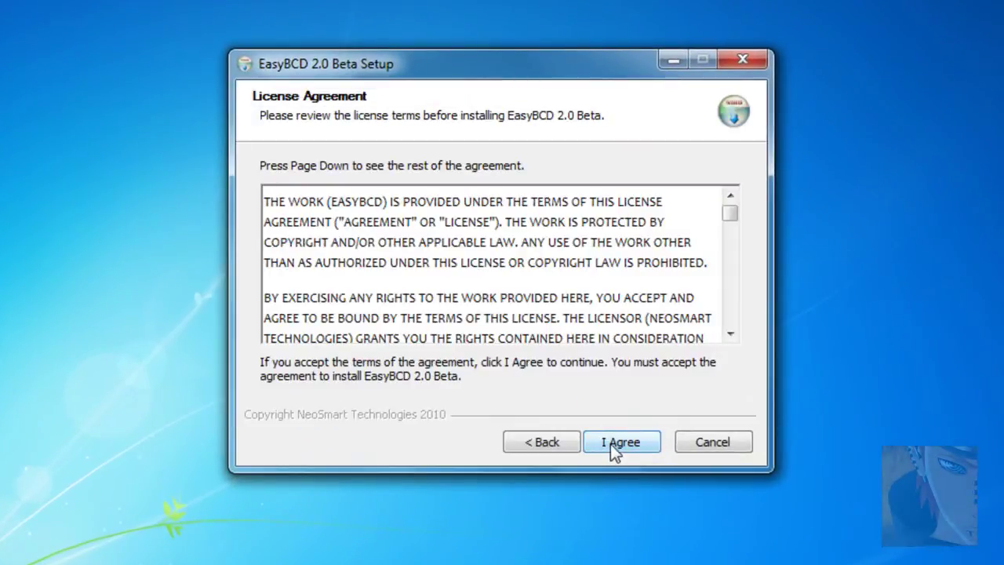
left_click(616, 443)
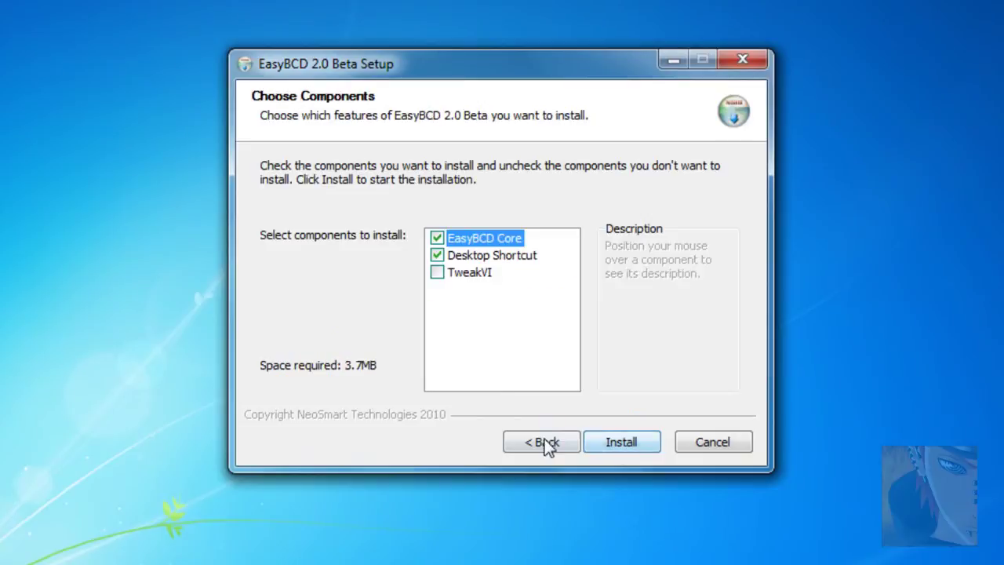
left_click(615, 443)
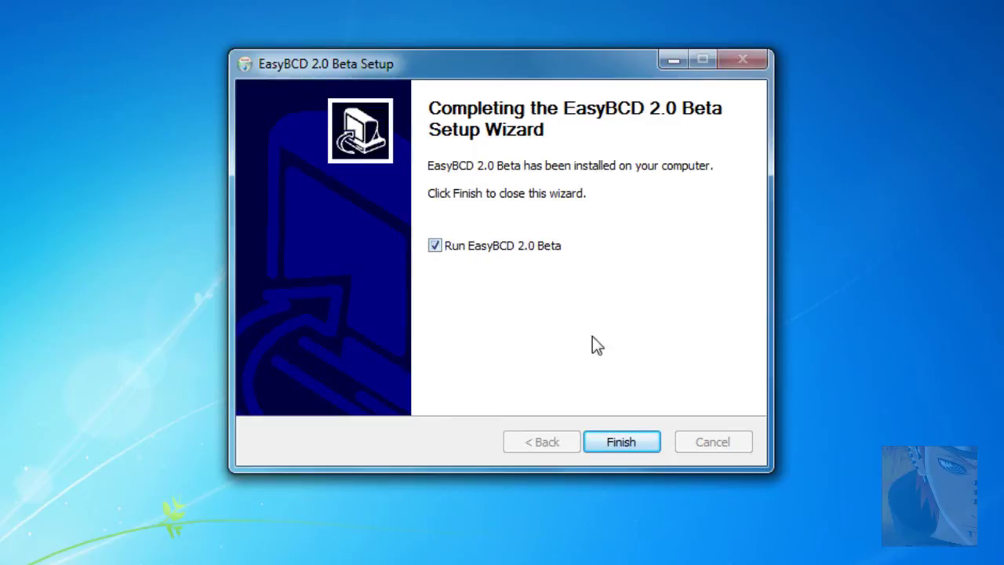
left_click(620, 439)
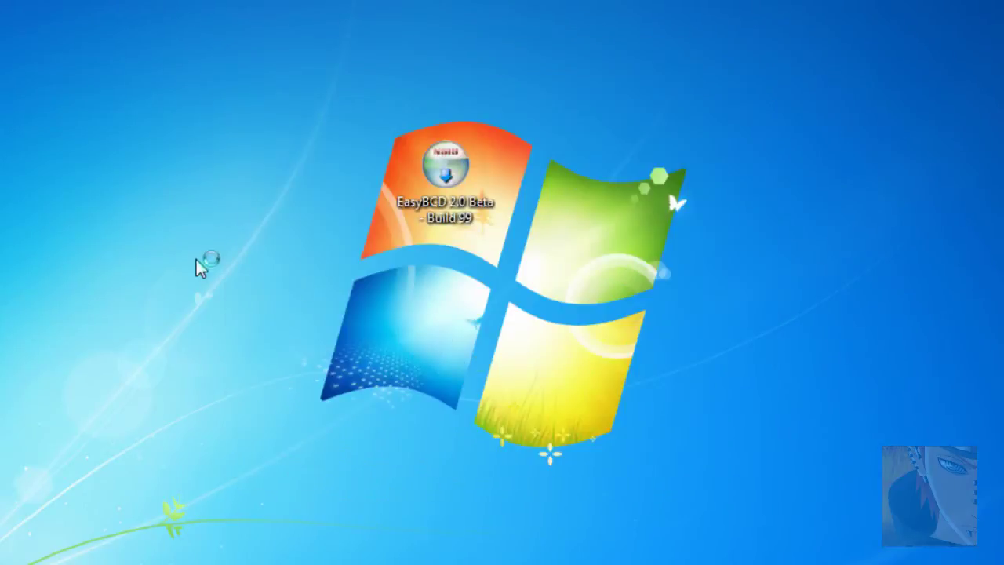
Move the EasyBCD installer file from the middle of the desktop to just below the EasyBCD 2.0 Beta shortcut.
left_click_drag(445, 177, 55, 208)
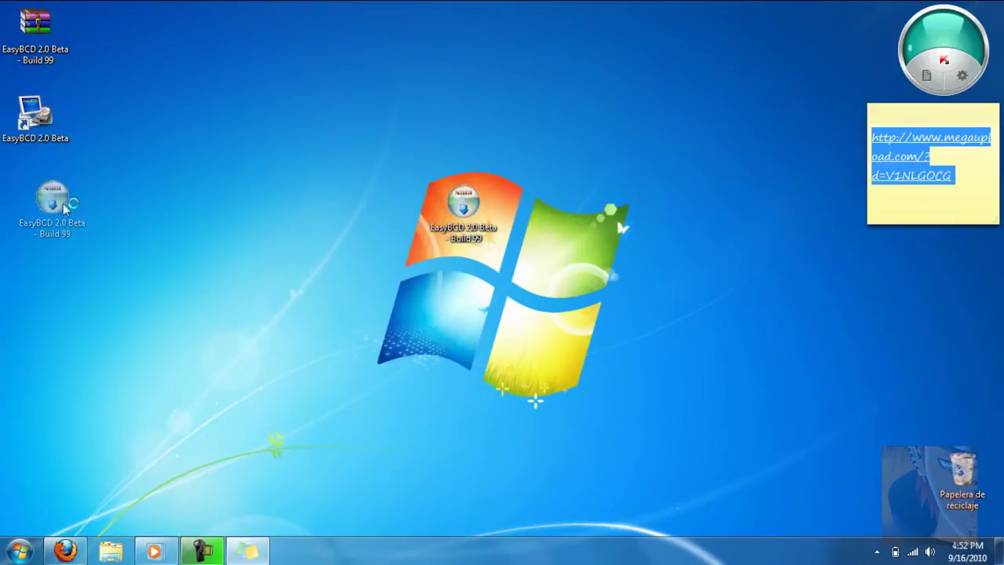
left_click(639, 323)
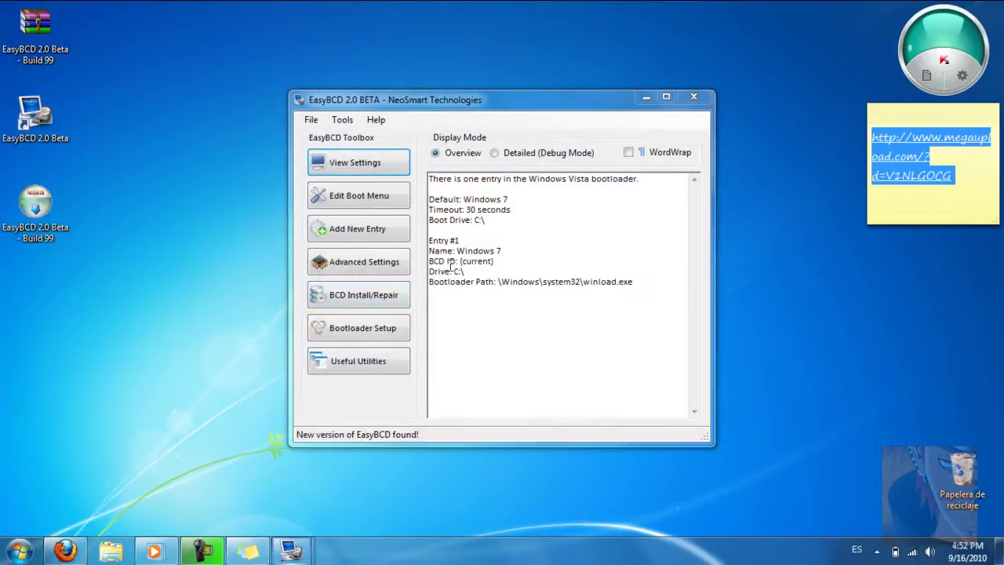
Bring the EasyBCD update prompt into view and decline the upgrade to version 2.0.2.117.
mouse_move(291, 551)
left_click(379, 478)
left_click(239, 479)
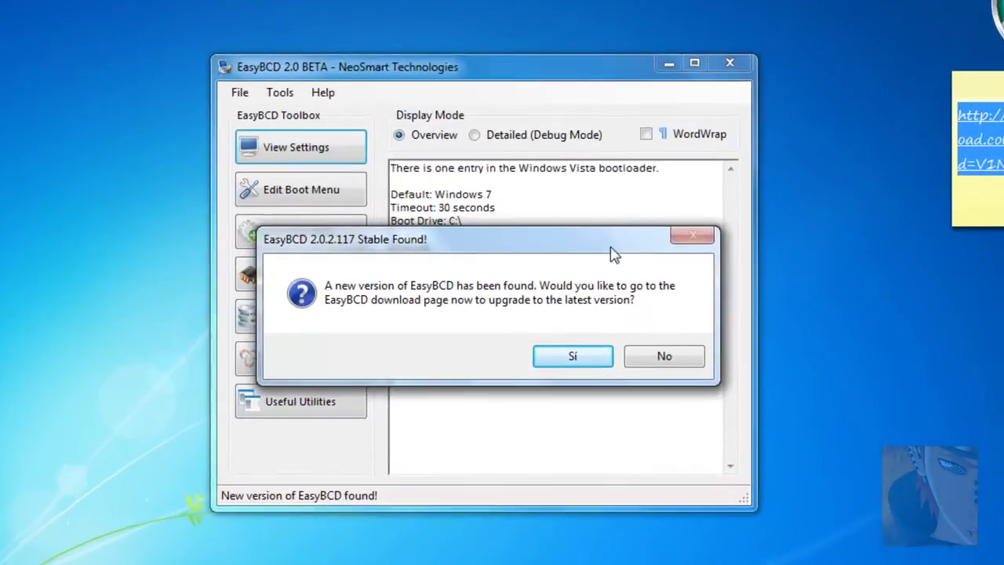
left_click_drag(459, 249, 463, 173)
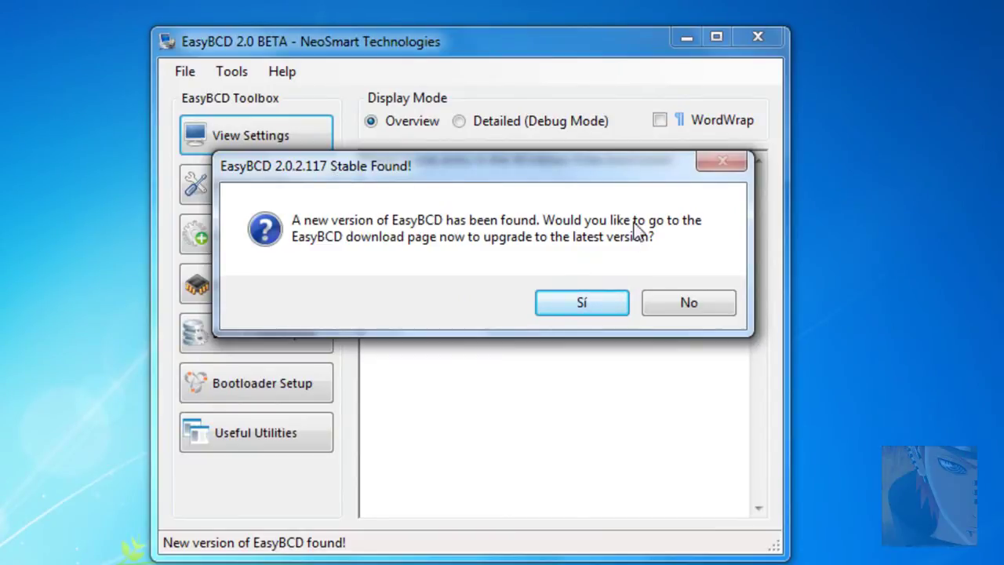
left_click(688, 306)
Reposition the EasyBCD window and examine the Windows 7 boot entry details in the settings overview.
left_click_drag(443, 63, 391, 5)
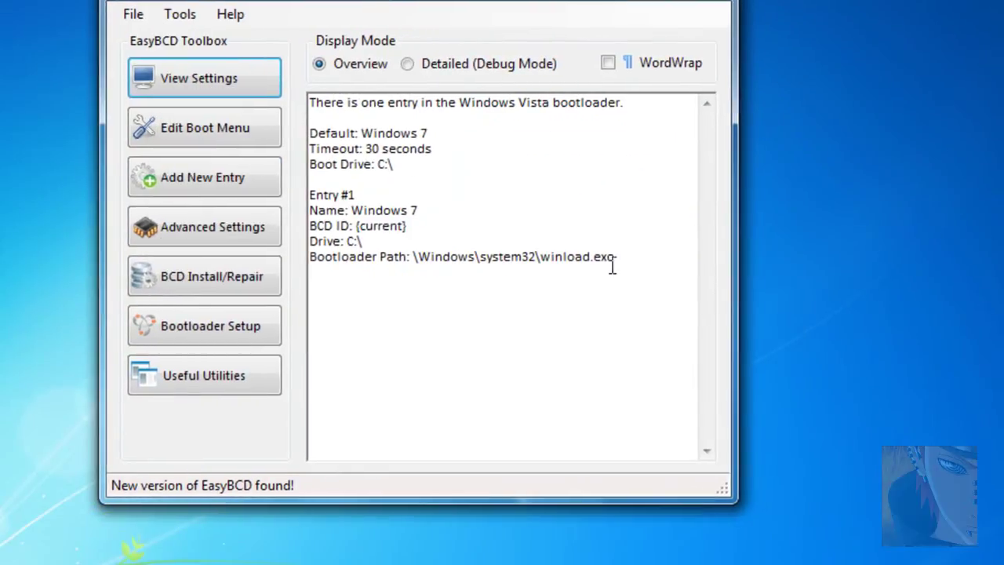
left_click_drag(629, 256, 444, 188)
left_click(444, 189)
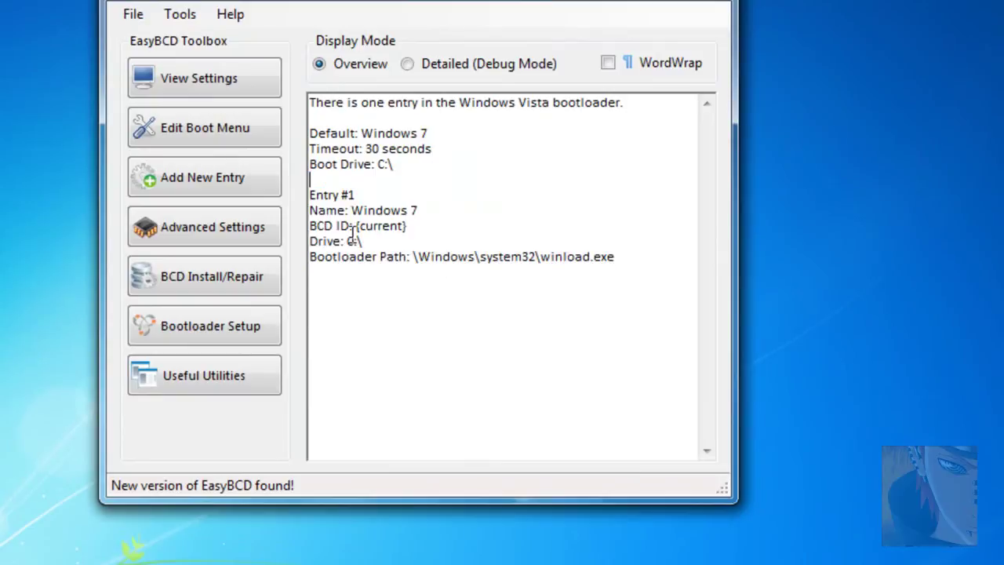
Set up a new Windows boot entry of type Windows NT/2k/XP/2k3 with the name Microsoft Windows XP.
triple_click(420, 210)
left_click(417, 312)
left_click(180, 185)
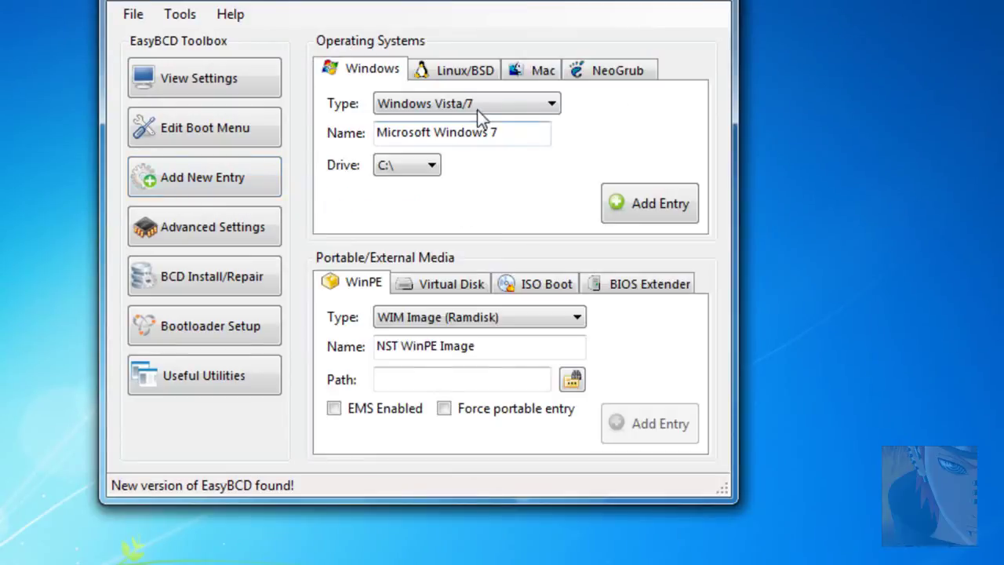
left_click(471, 104)
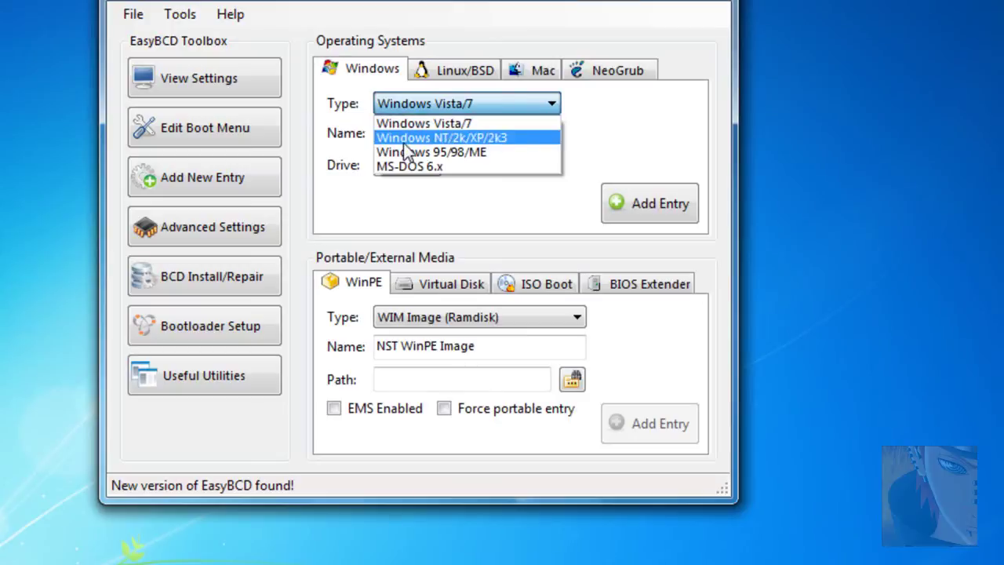
left_click(470, 137)
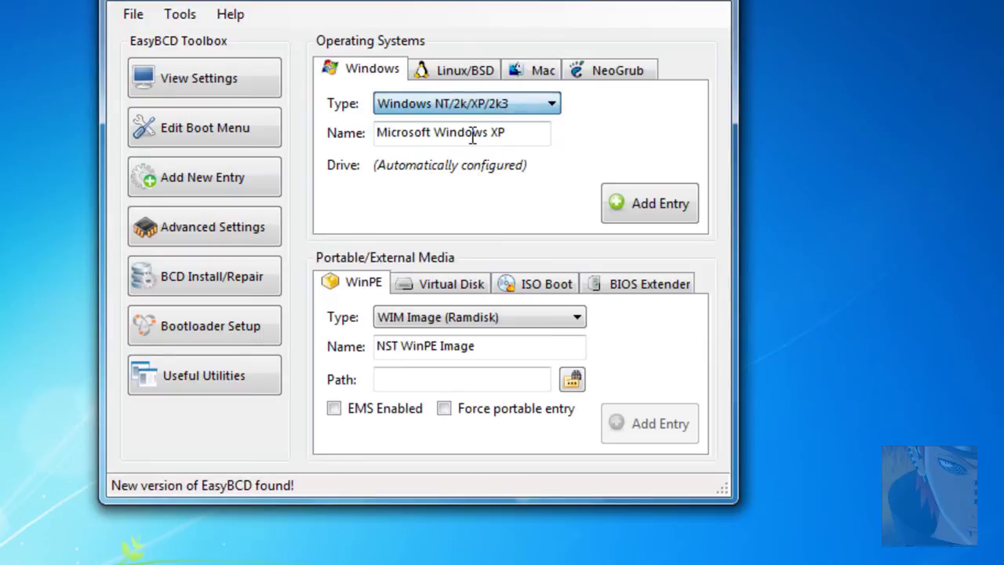
left_click_drag(531, 134, 358, 144)
left_click(511, 134)
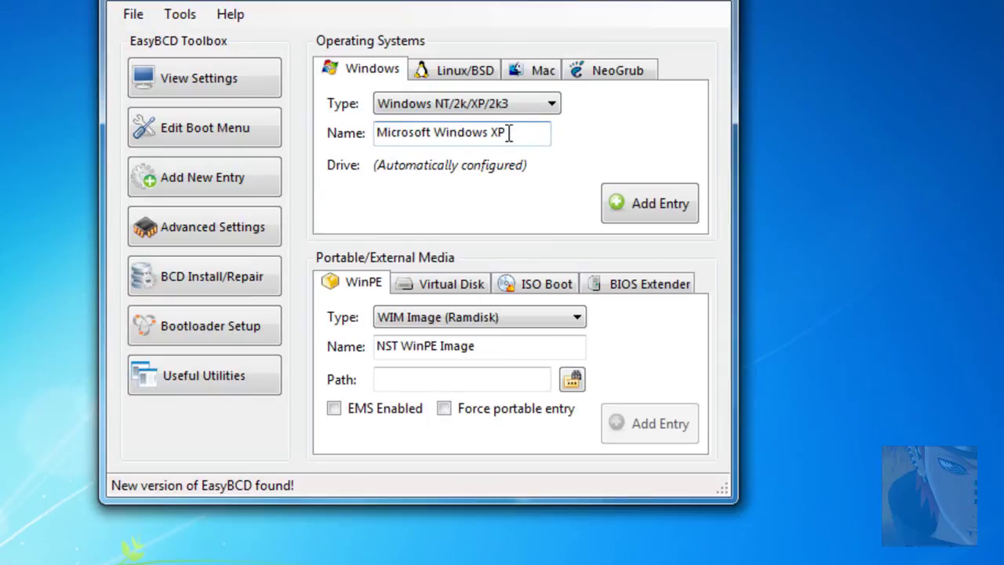
left_click_drag(509, 134, 355, 135)
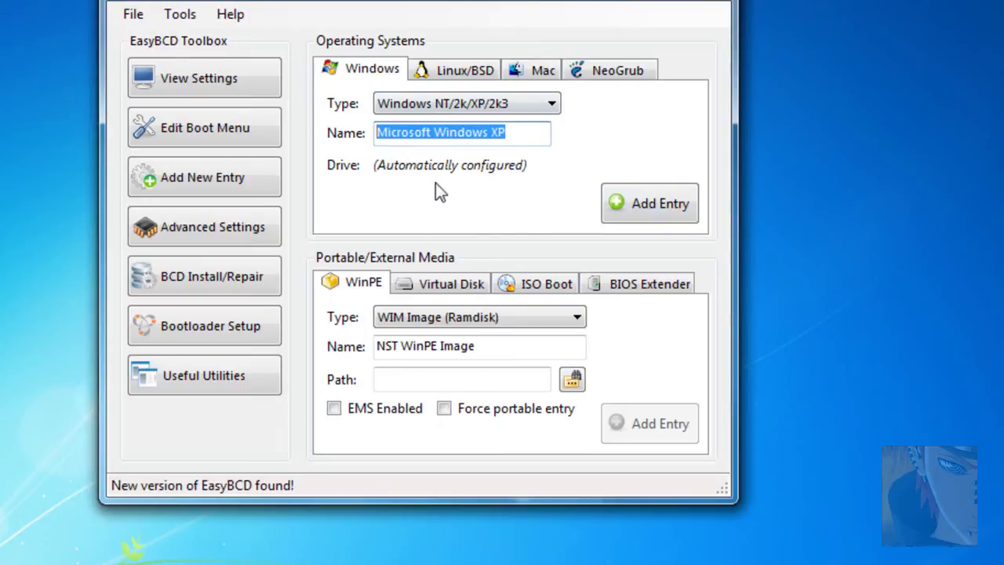
Look through the Linux/BSD, Mac and NeoGrub options for new boot entries.
left_click(455, 71)
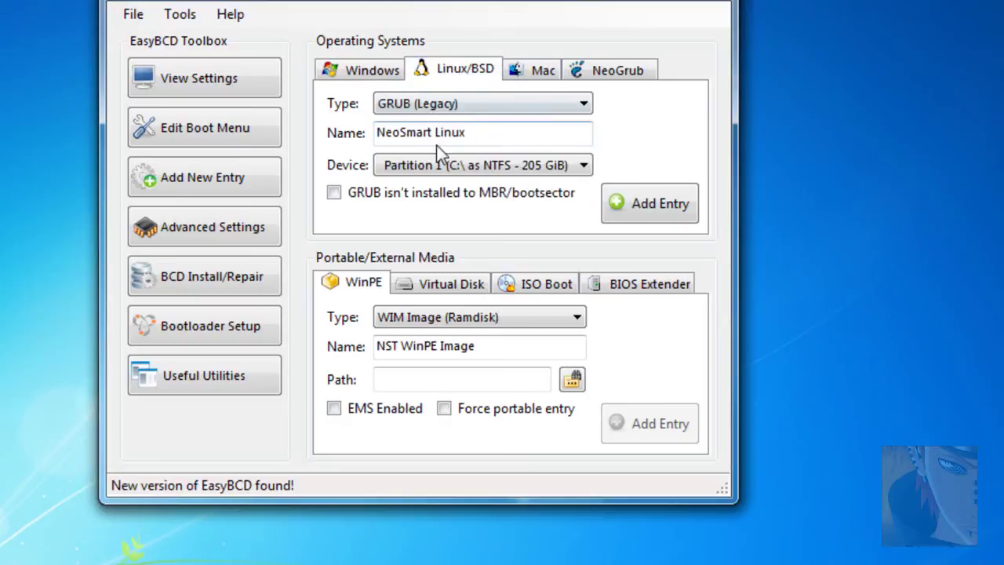
left_click(540, 70)
left_click(590, 71)
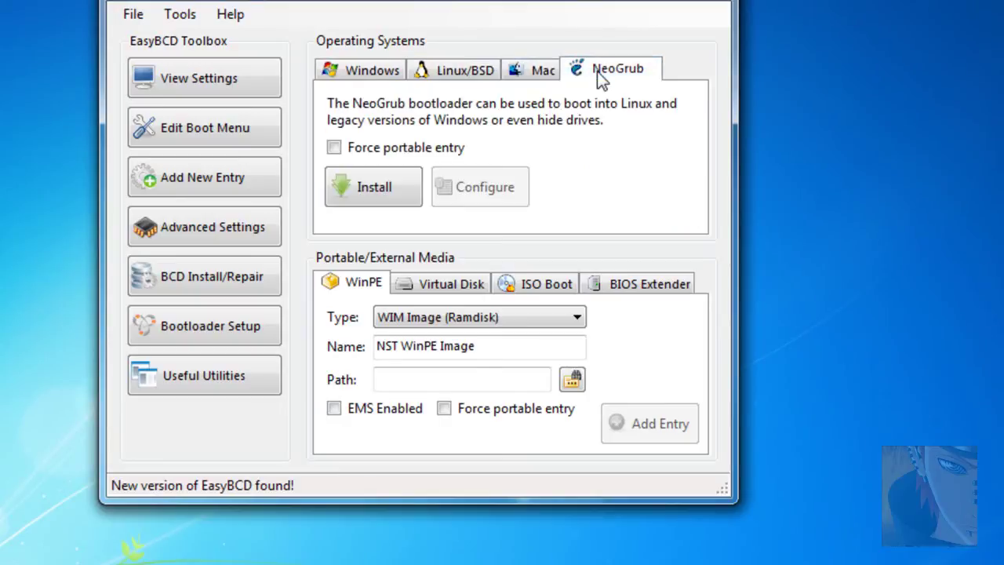
Add the Microsoft Windows XP boot entry and let EasyBCD install NTDETECT and NTLDR and configure boot.ini automatically.
left_click(380, 72)
left_click(637, 207)
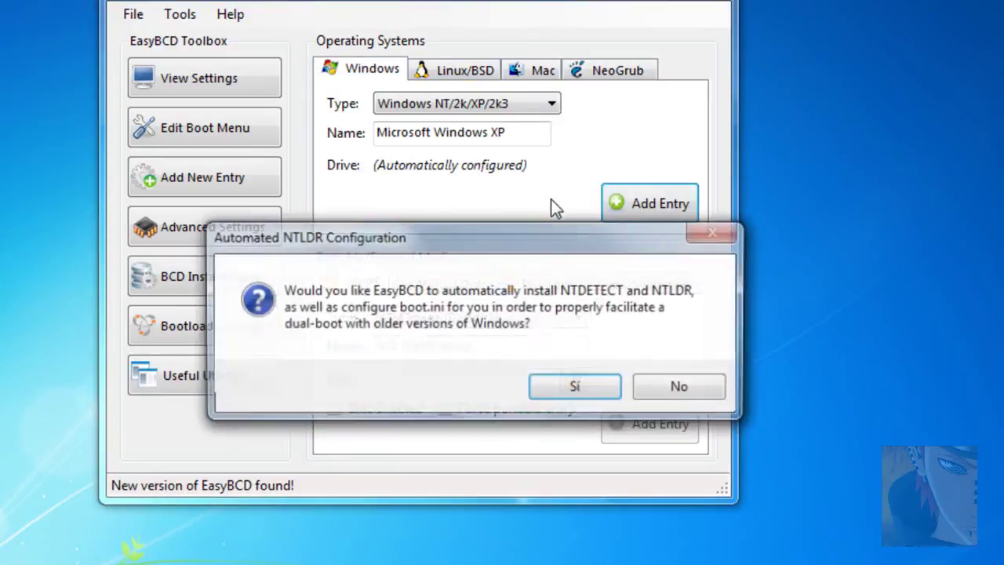
left_click(563, 388)
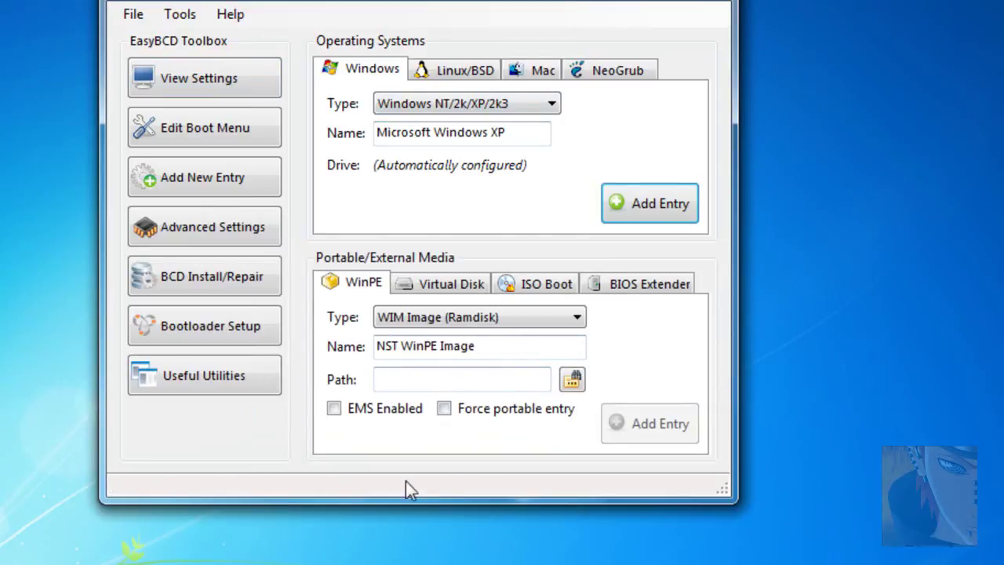
Examine the Microsoft Windows XP entry in the bootloader settings overview and move the window slightly up and to the right.
left_click(195, 80)
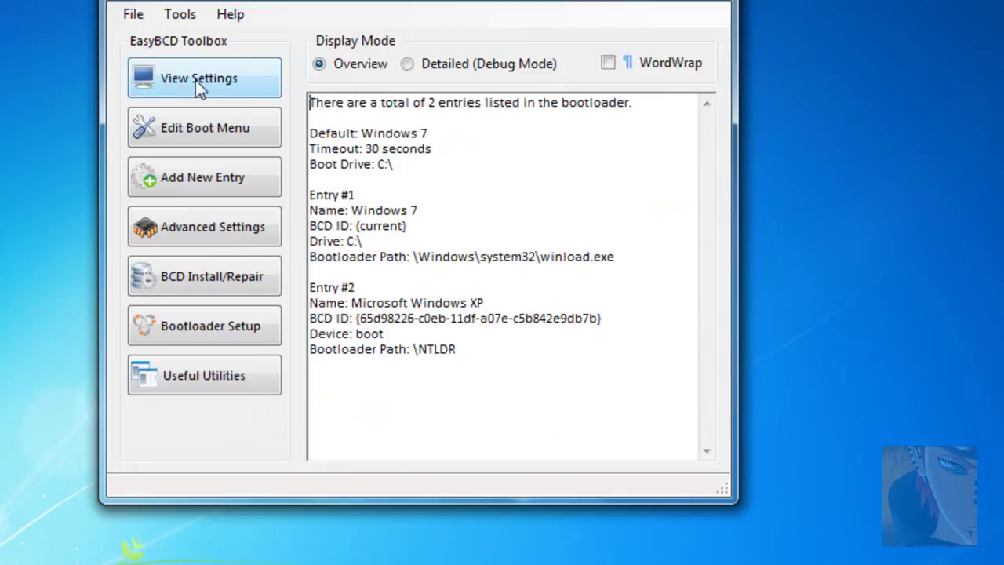
left_click_drag(473, 356, 326, 283)
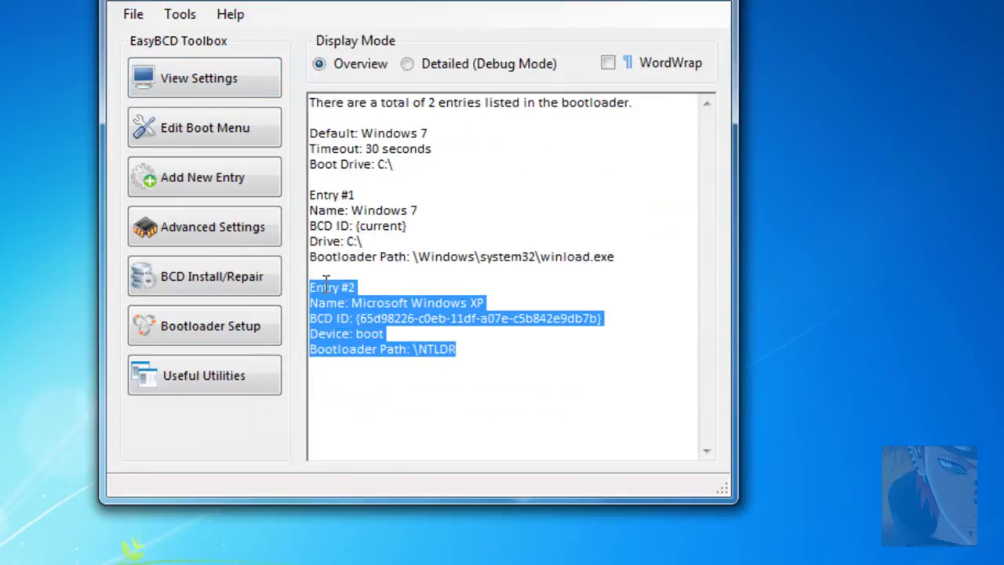
left_click(470, 361)
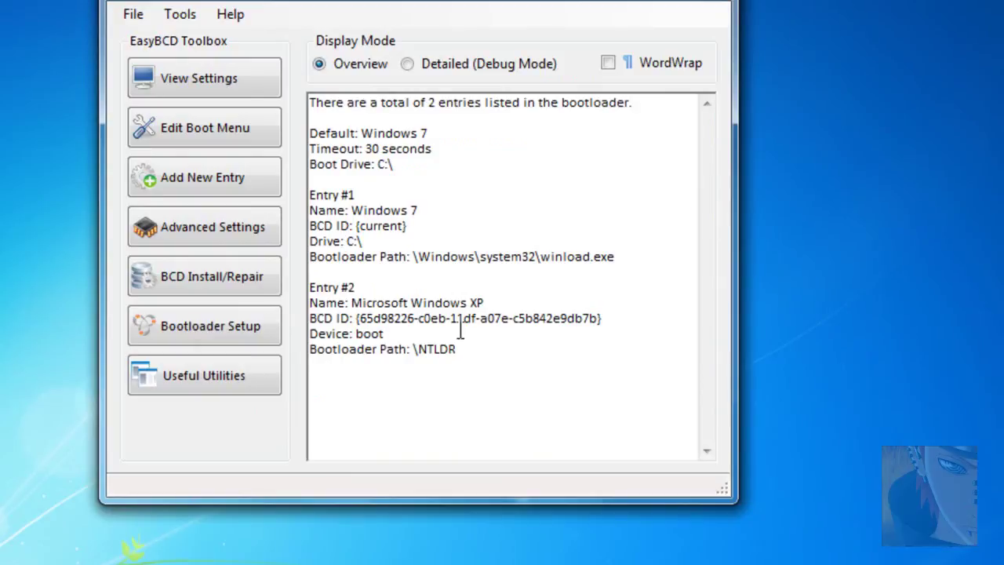
left_click(132, 12)
left_click(258, 2)
left_click_drag(258, 2, 291, 3)
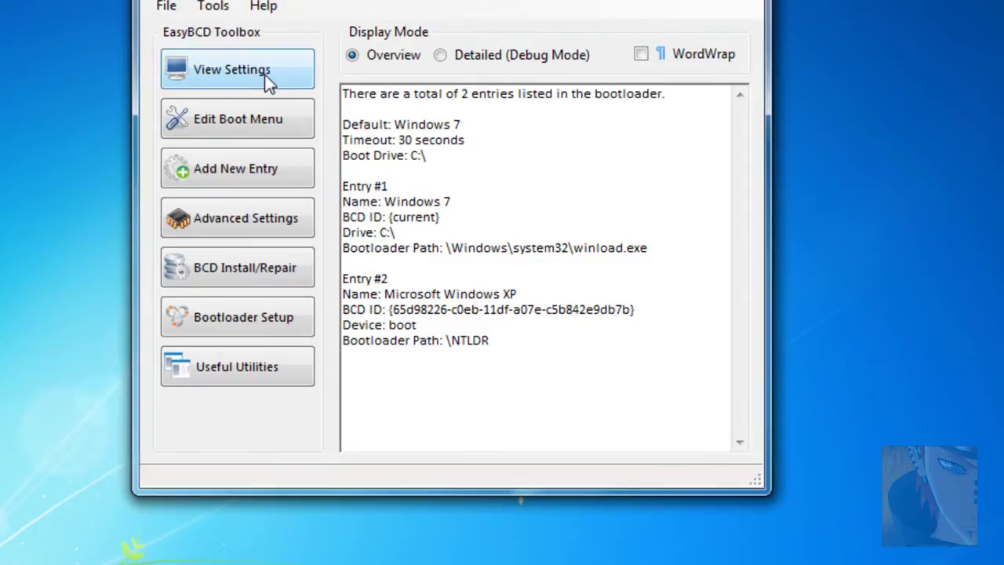
Check the entries and timeout options of the boot menu, and return to the settings overview.
left_click(264, 122)
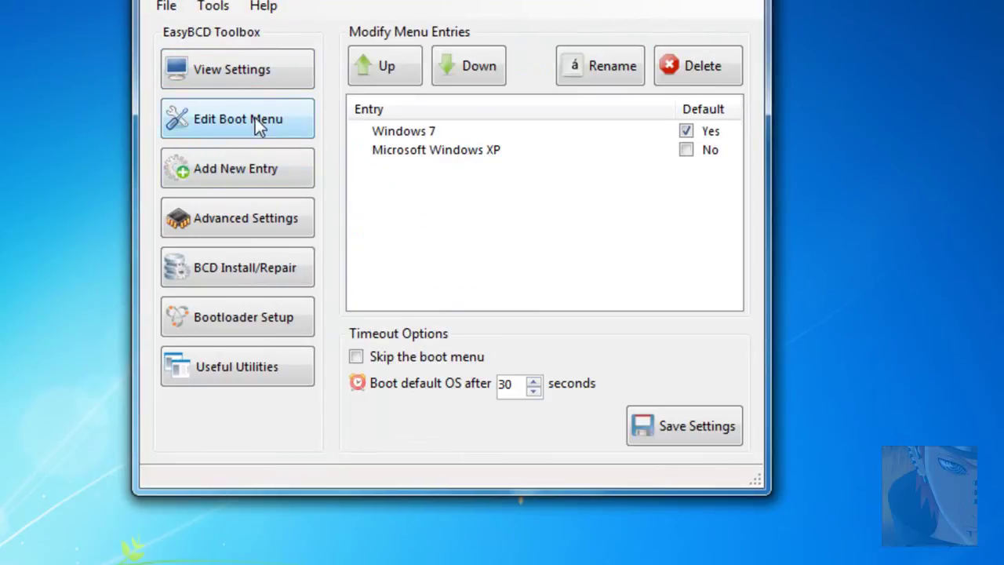
left_click(236, 73)
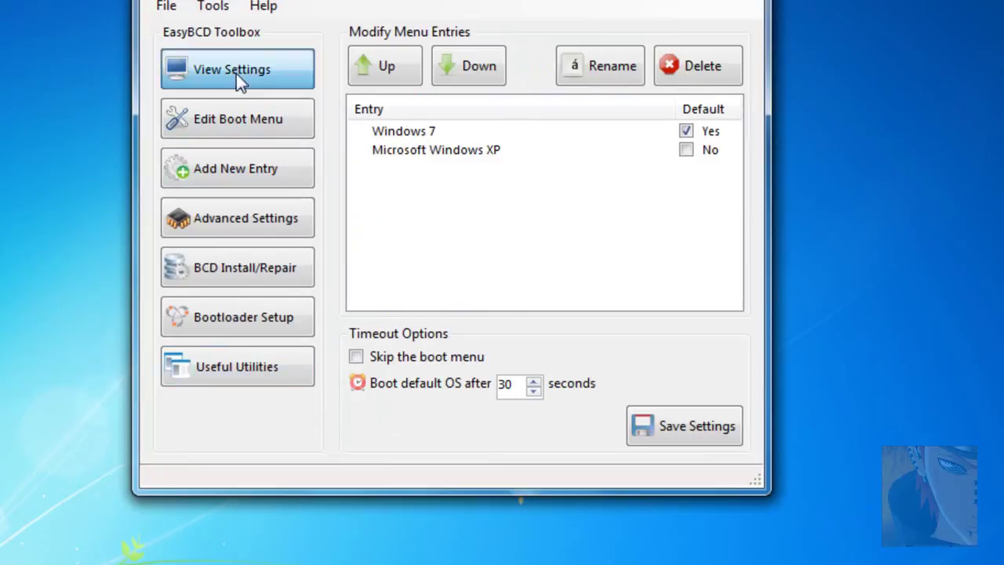
left_click(237, 121)
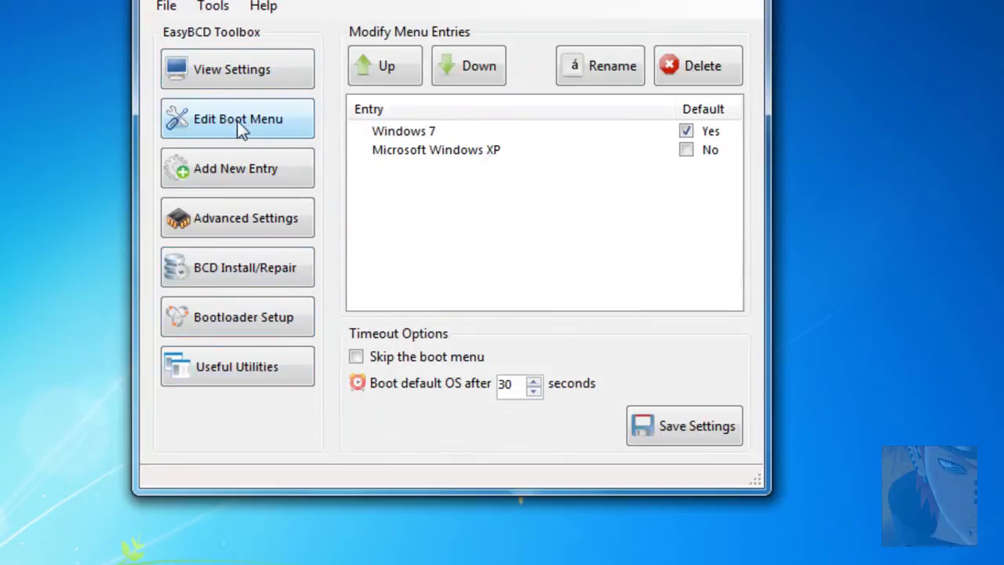
left_click(210, 70)
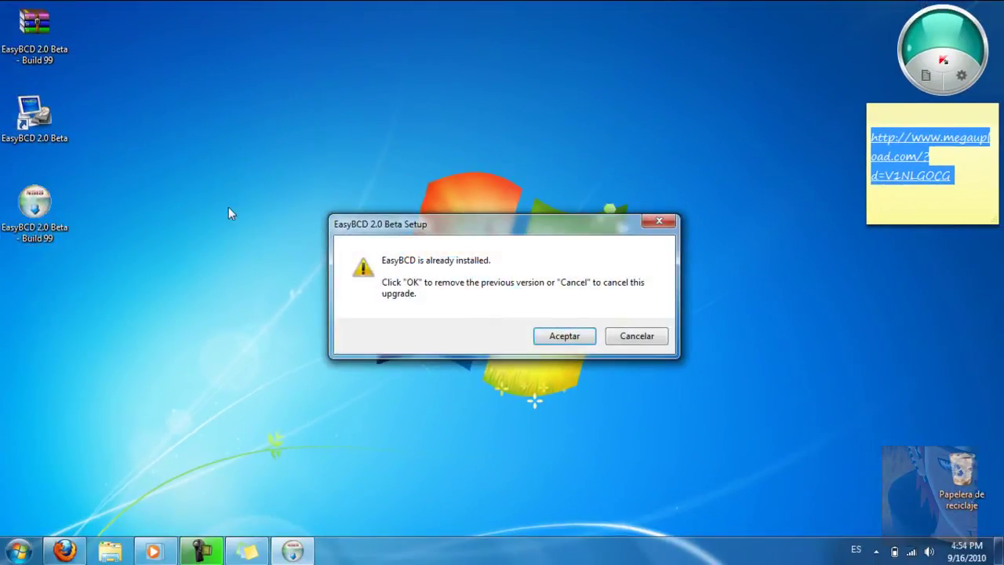
Cancel the EasyBCD reinstallation and review the Microsoft Windows XP entry in the settings overview.
left_click(630, 337)
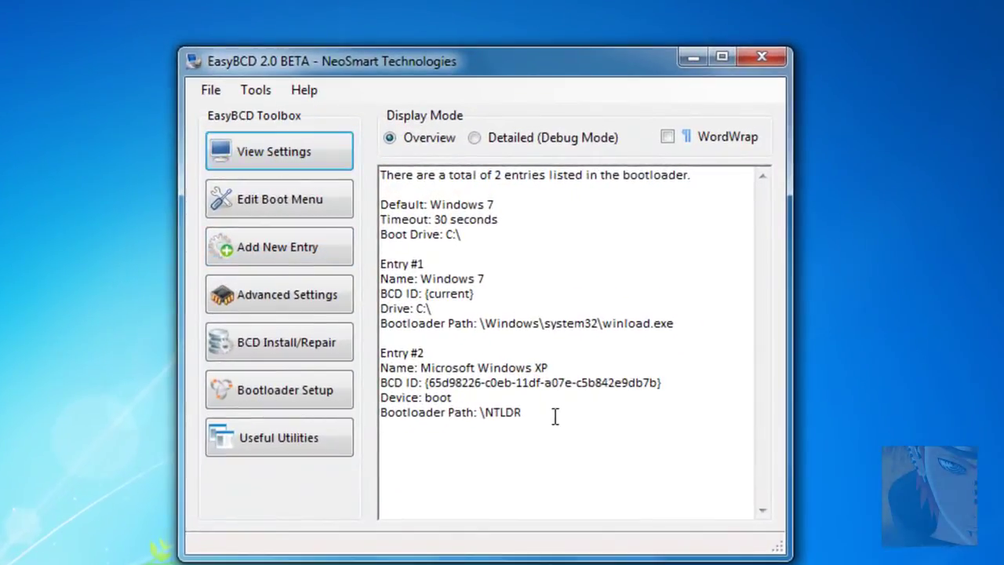
left_click_drag(554, 417, 381, 352)
left_click(559, 436)
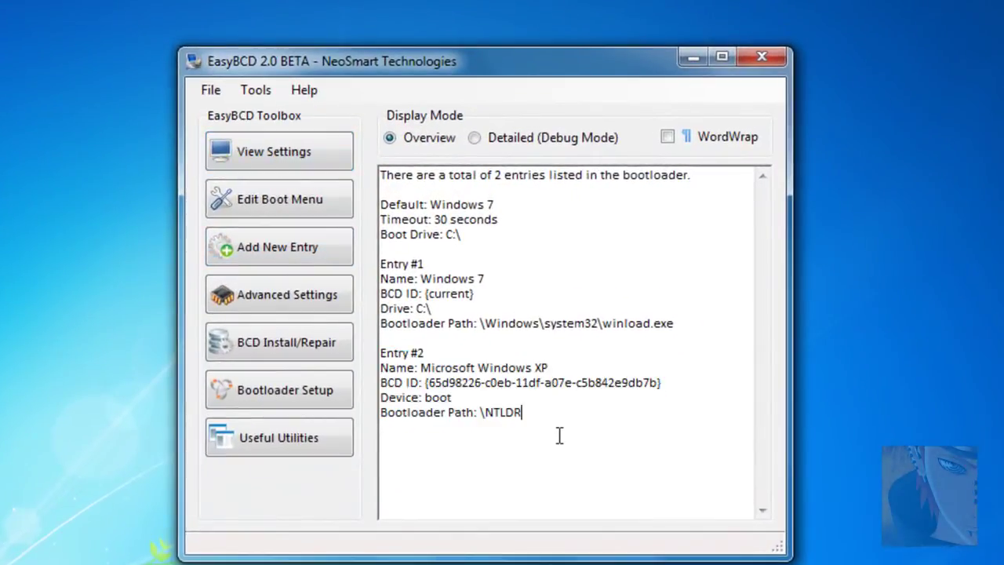
Close EasyBCD and decline the donation request.
left_click(757, 60)
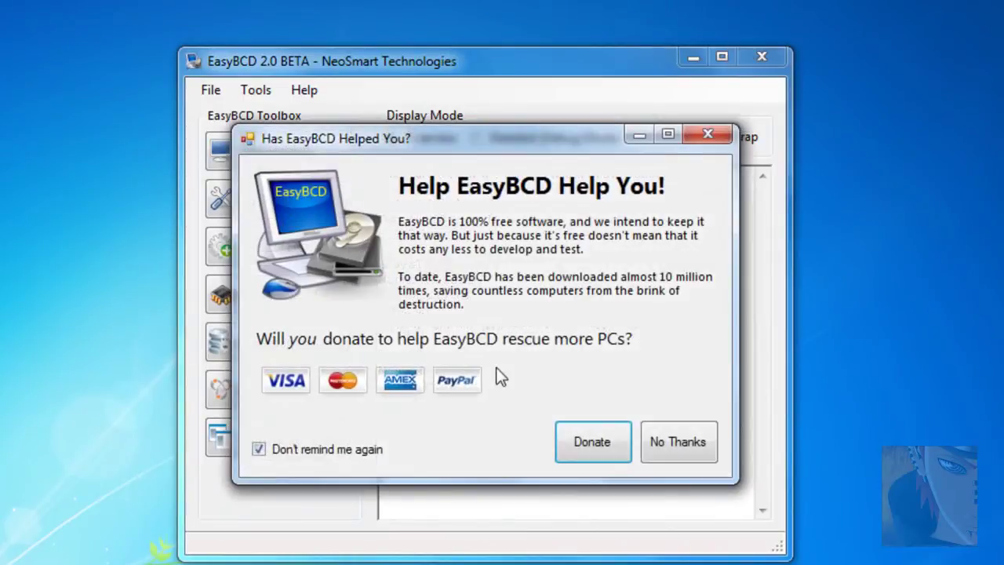
left_click(673, 445)
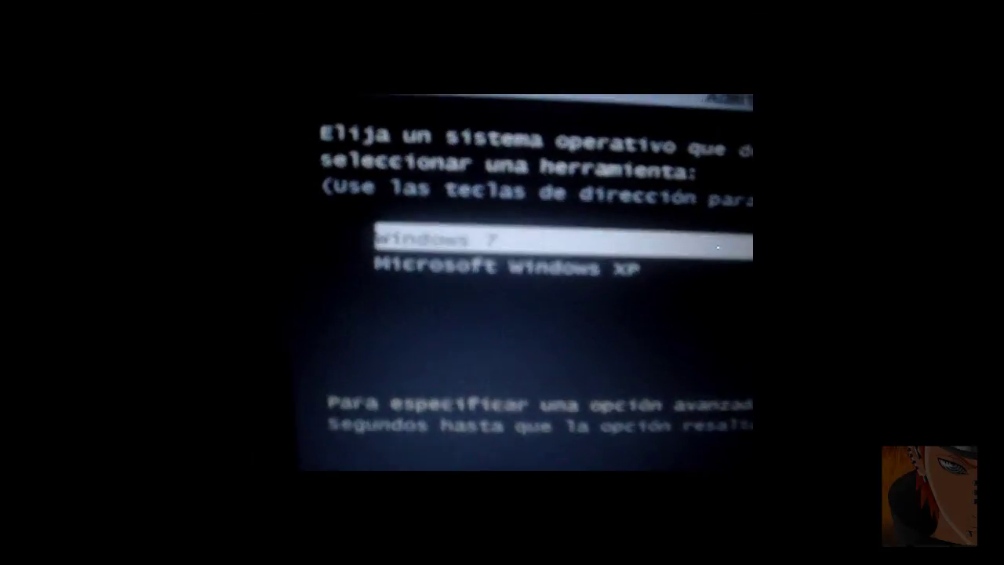
key("Down")
key("Up")
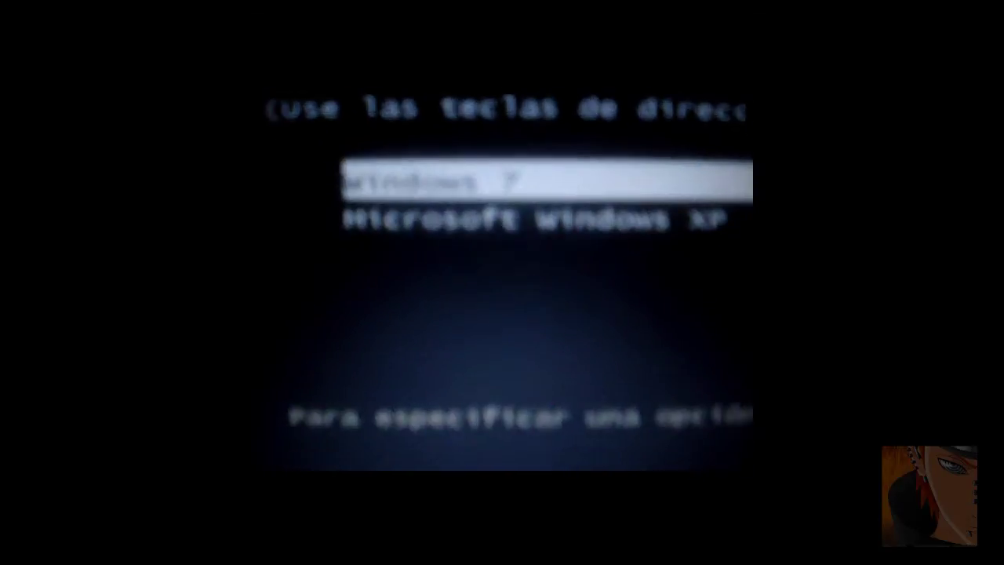
key("Down")
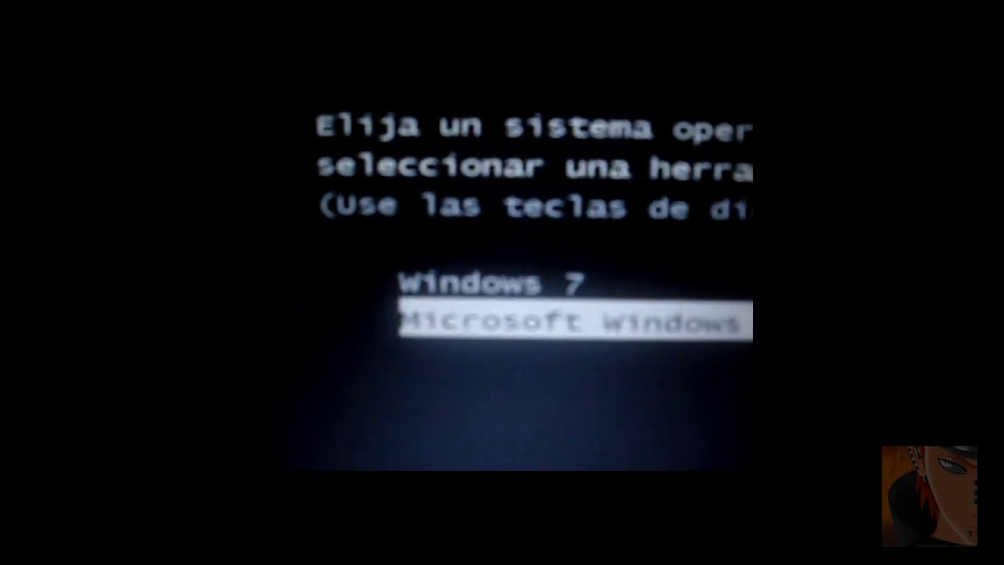
key("Up")
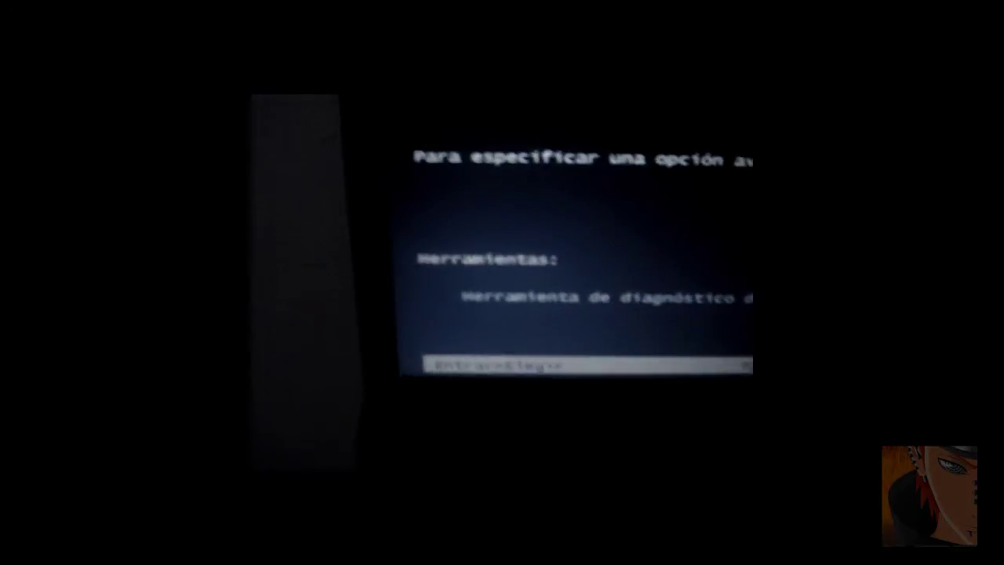